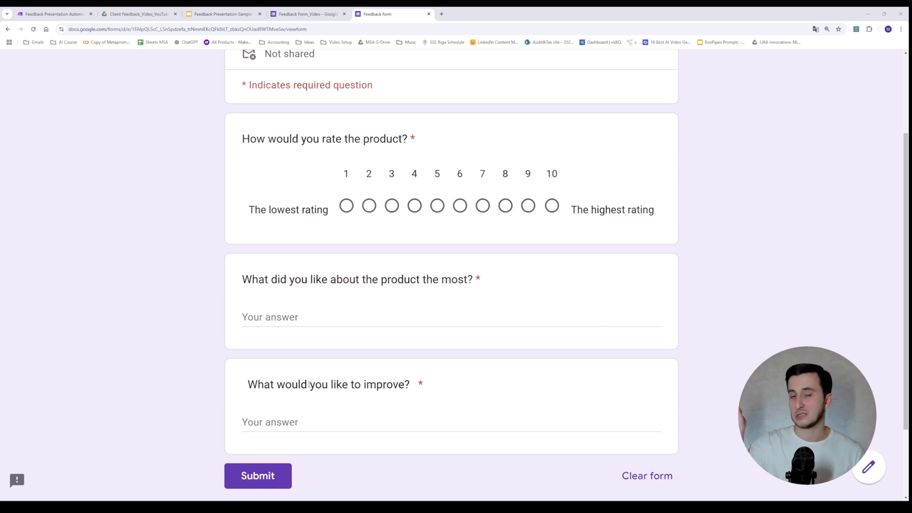
Open the response summary of Feedback Form_Video and examine the product rating chart.
click(313, 9)
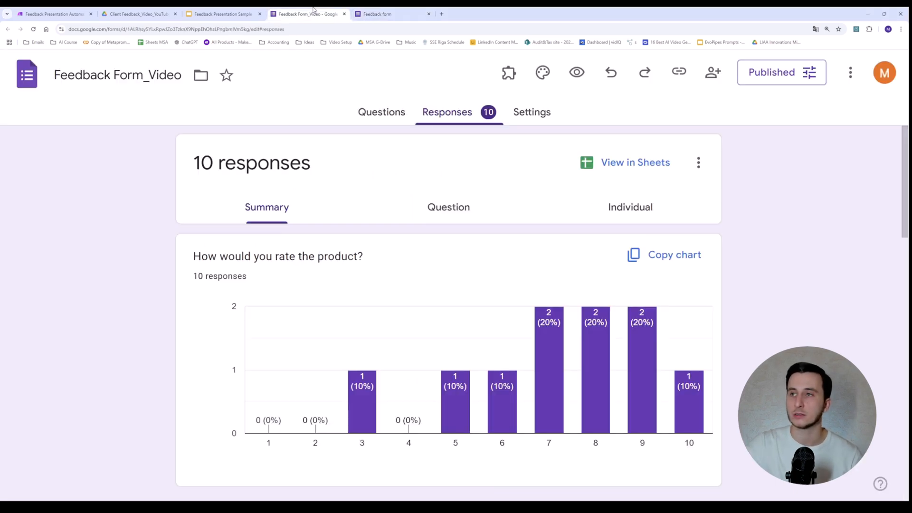
key(ctrl+plus)
key(ctrl+plus)
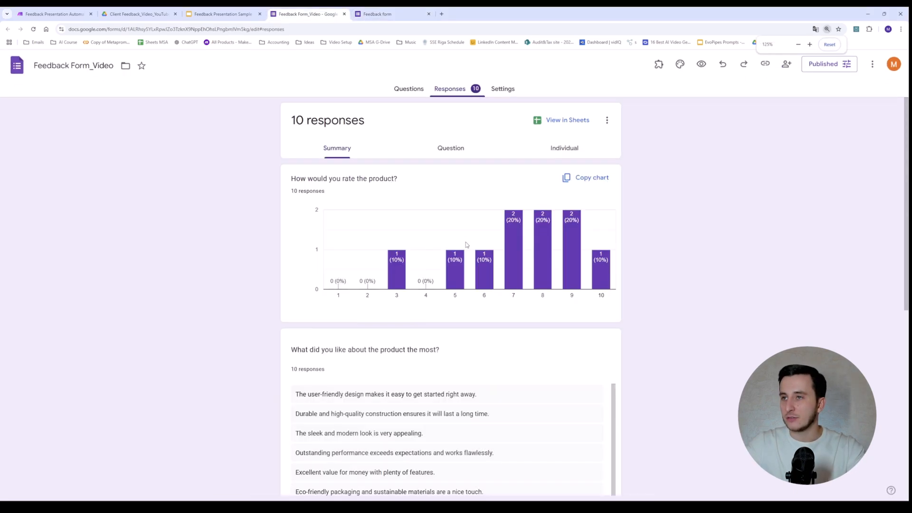
key(ctrl+plus)
mouse_move(383, 313)
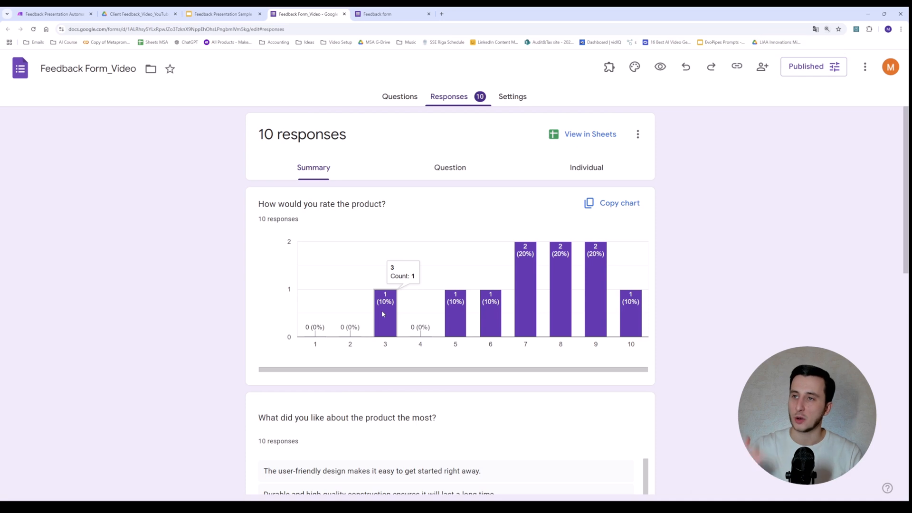
mouse_move(460, 315)
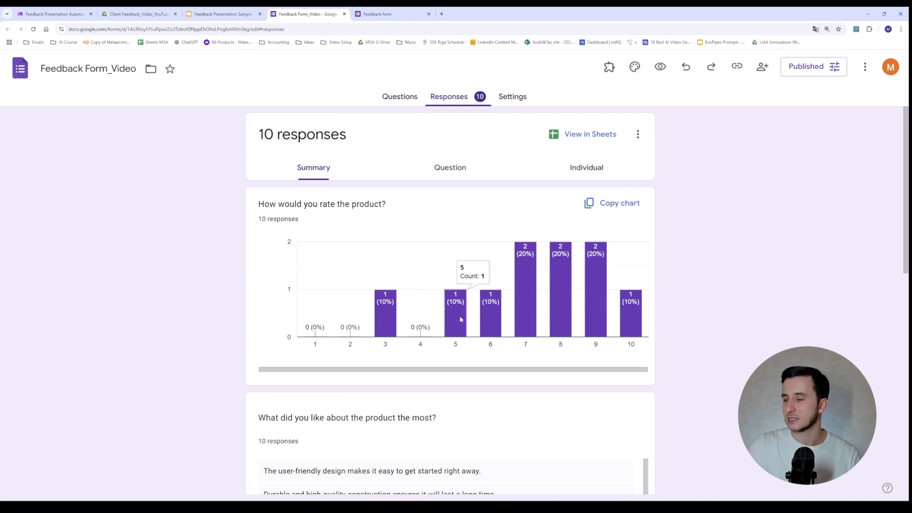
mouse_move(529, 269)
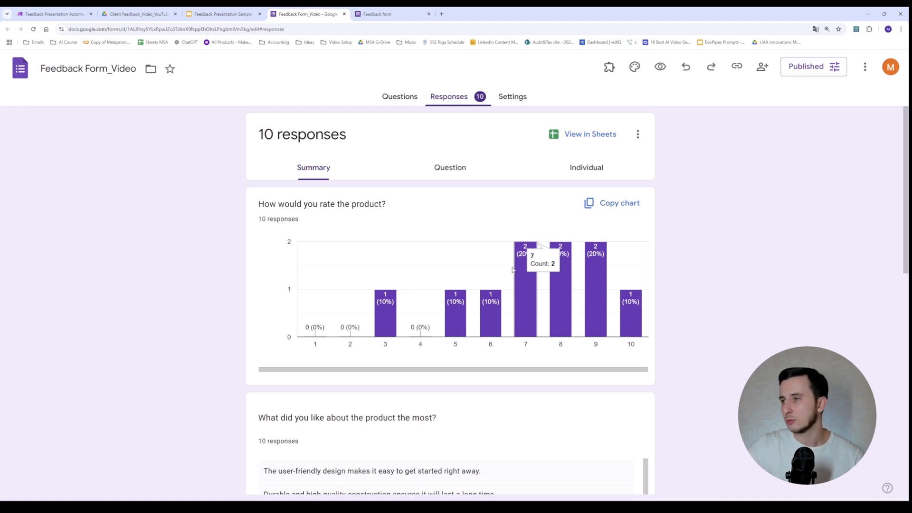
scroll(513, 268, down, 2)
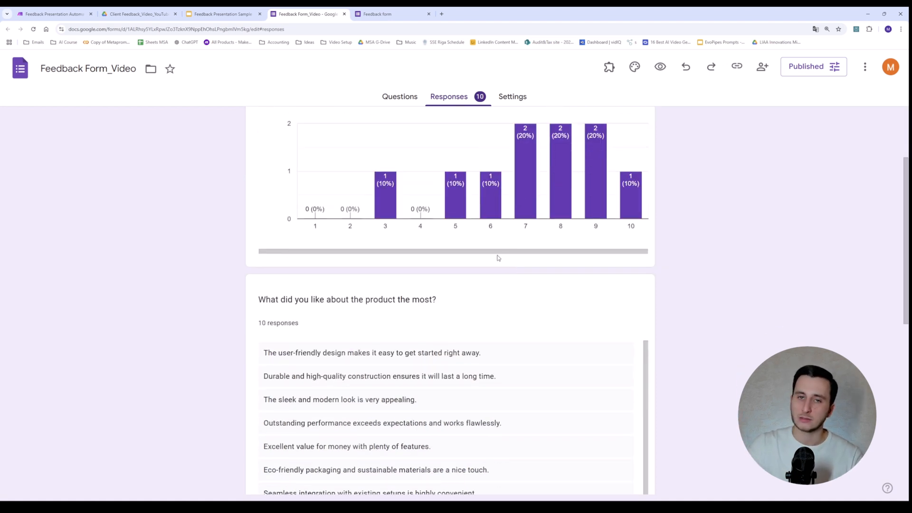
scroll(498, 255, up, 1)
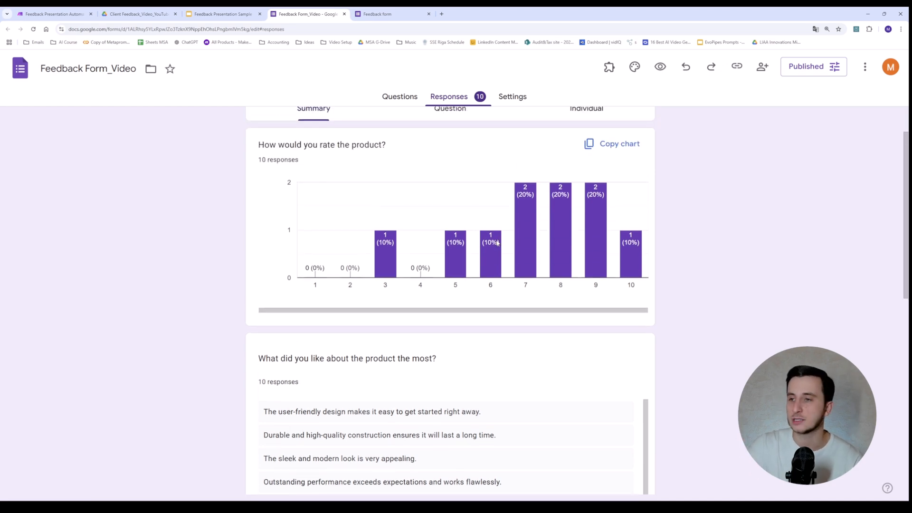
Read the written responses on what clients liked most about the product and what they would like to improve.
scroll(497, 243, down, 4)
drag(276, 191, 480, 364)
click(482, 365)
scroll(482, 364, down, 2)
scroll(460, 287, up, 1)
scroll(460, 287, down, 3)
scroll(337, 261, down, 1)
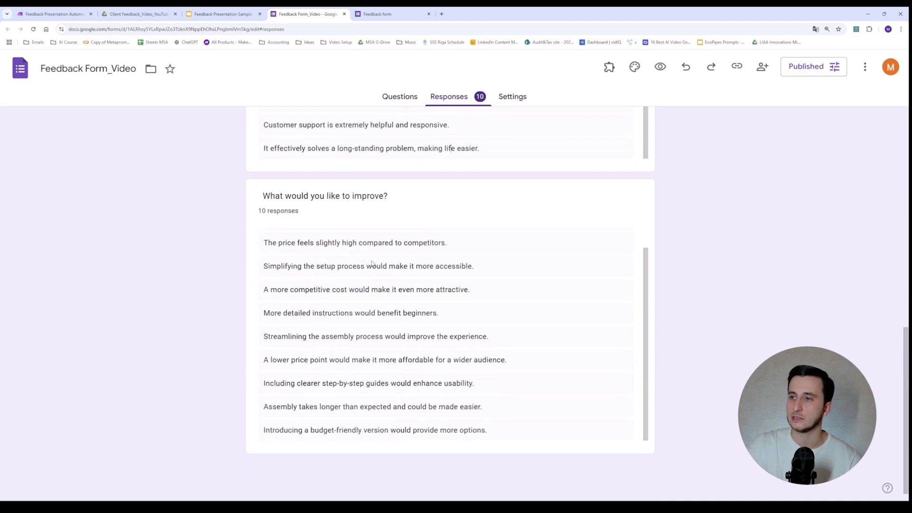
Switch to the Feedback Presentation Sample template and review the placeholders on its title slide and question slides.
click(222, 13)
click(54, 192)
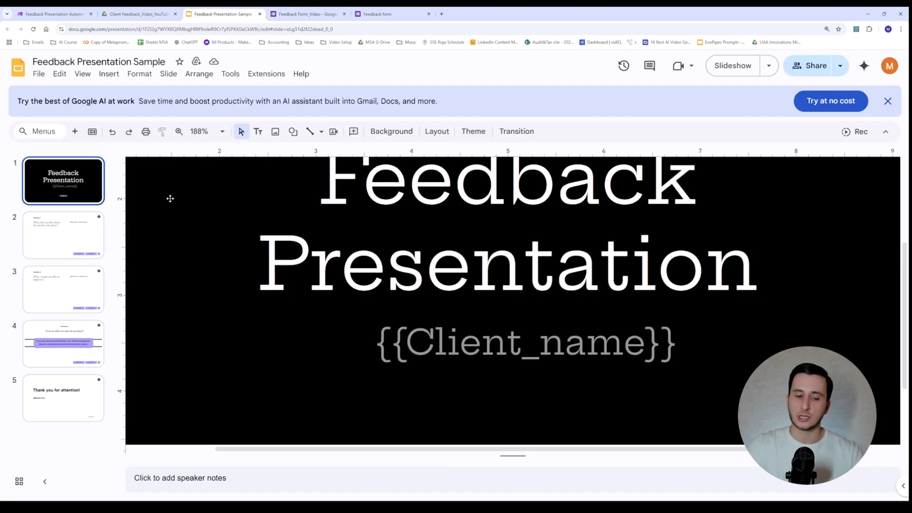
scroll(346, 209, down, 5)
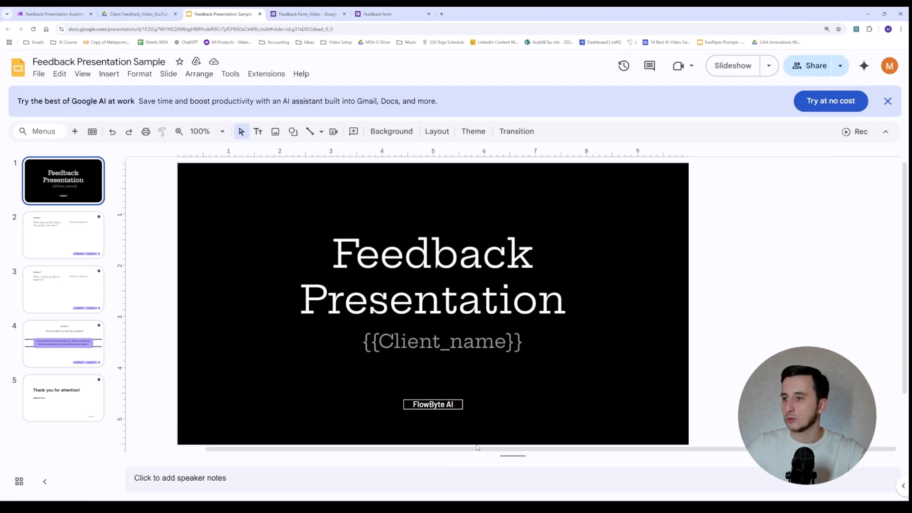
key(Down)
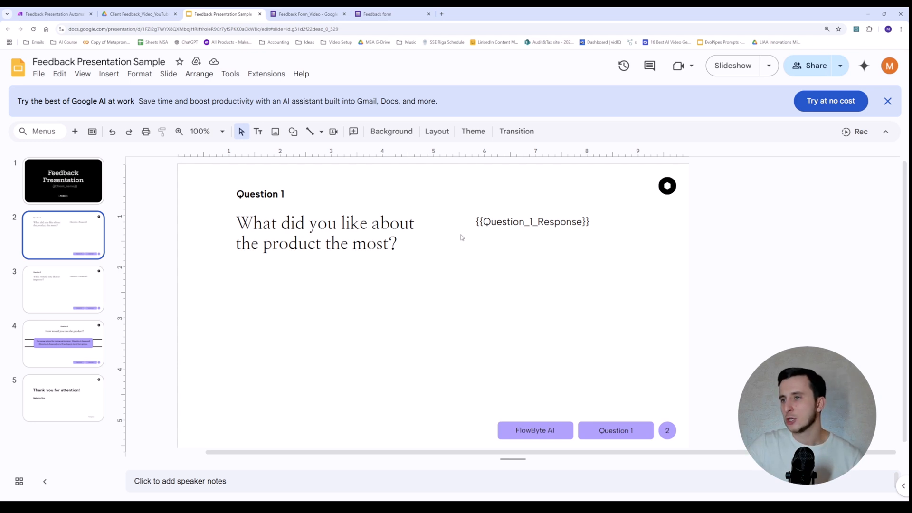
key(Down)
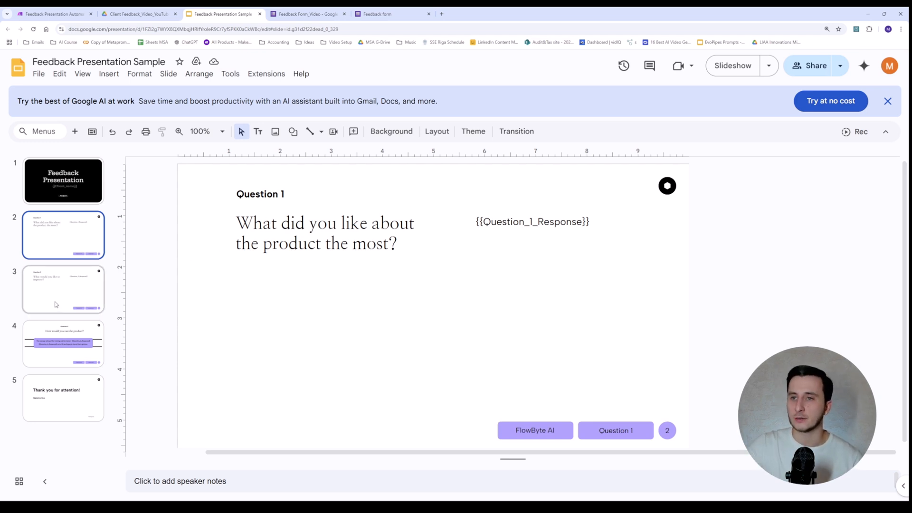
key(Down)
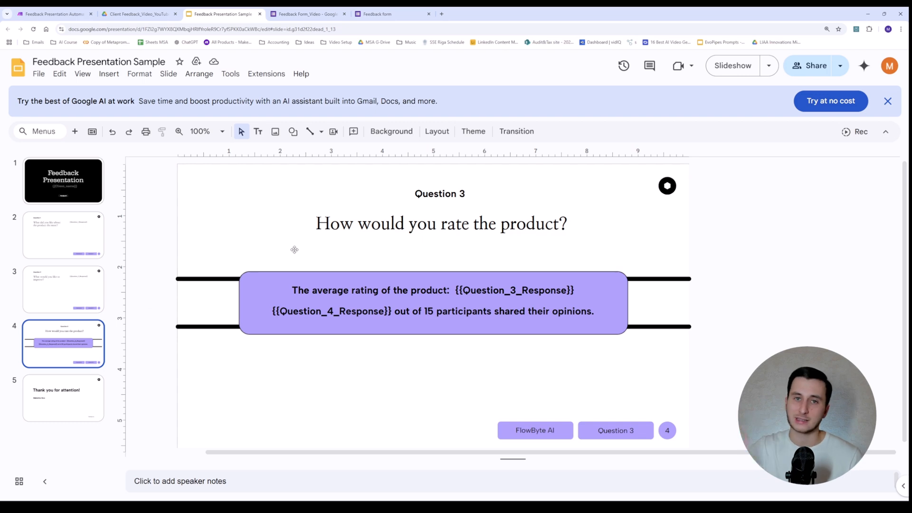
Switch to the Feedback Presentation Automation scenario in Make and run it once.
click(53, 14)
click(58, 480)
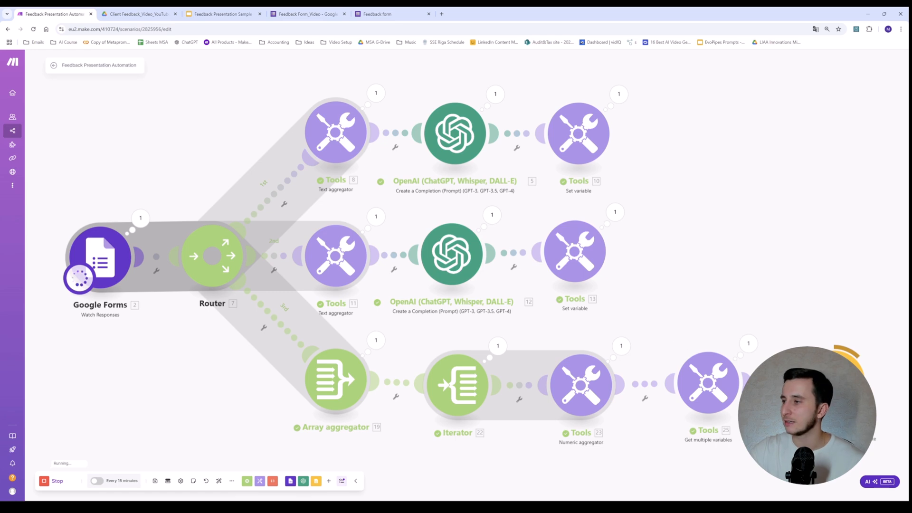
Open Feedback Presentation Company_1 from the client feedback folder in Google Drive and review its title and question slides.
click(150, 9)
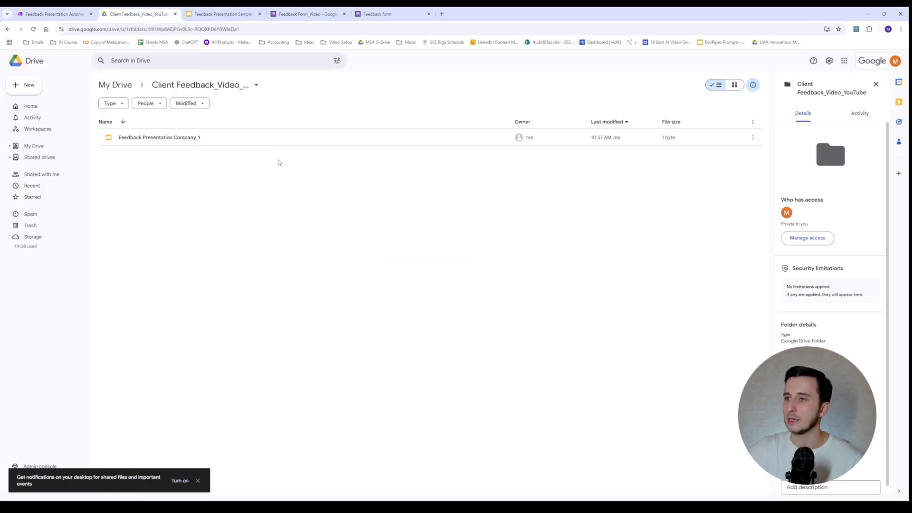
double_click(199, 135)
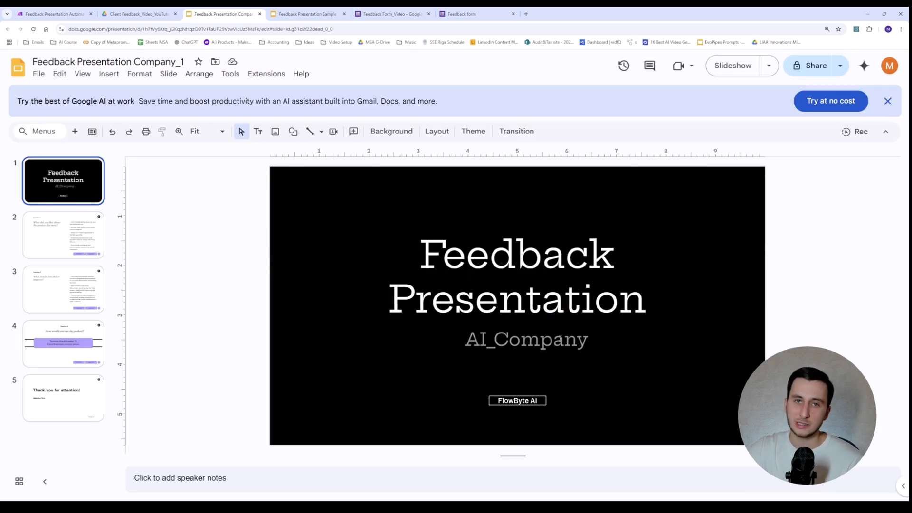
key(Down)
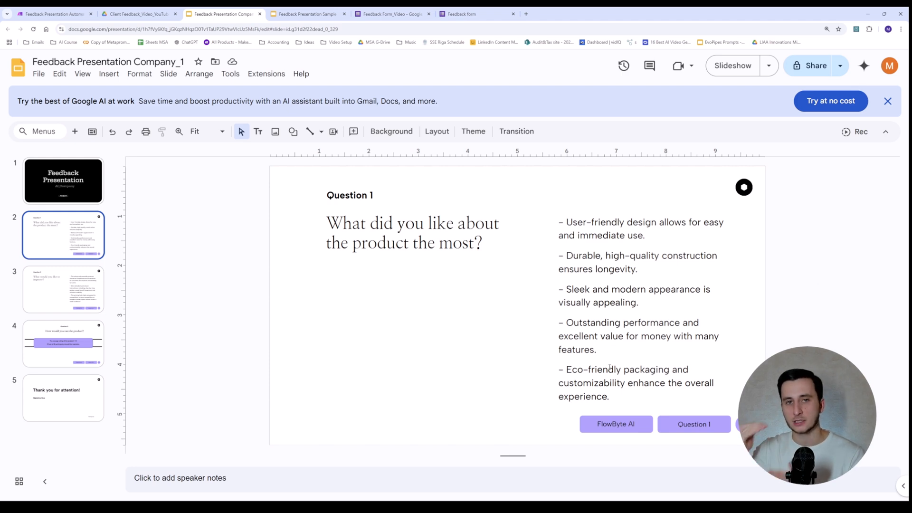
click(57, 288)
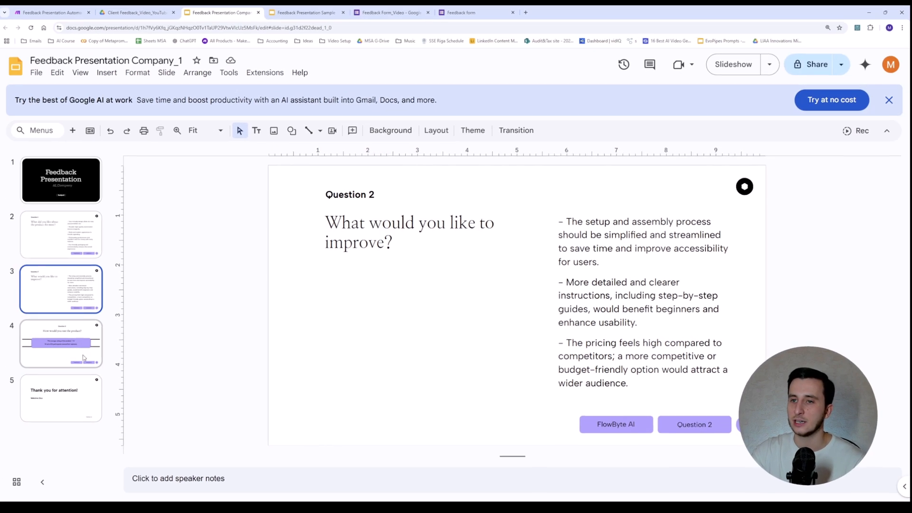
key(Down)
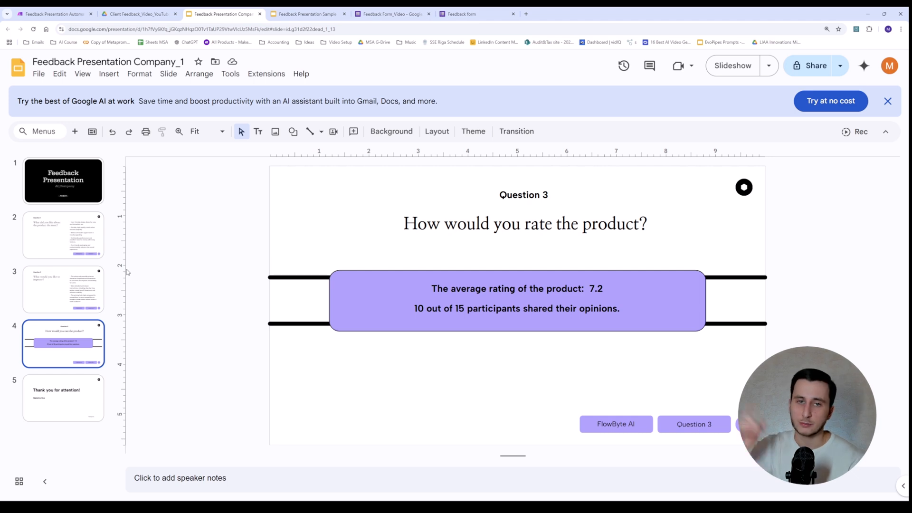
Return to the Make scenario and inspect the response bundles output by the Google Forms Watch Responses module.
click(43, 14)
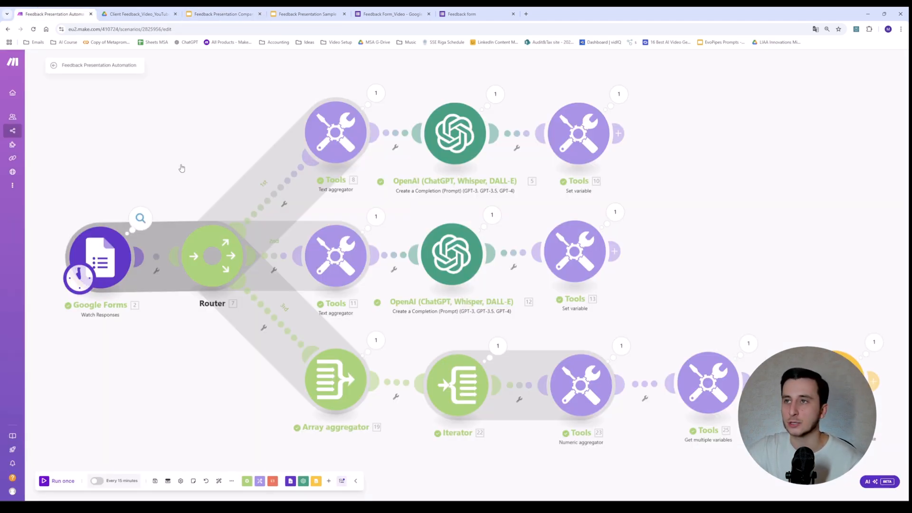
click(141, 221)
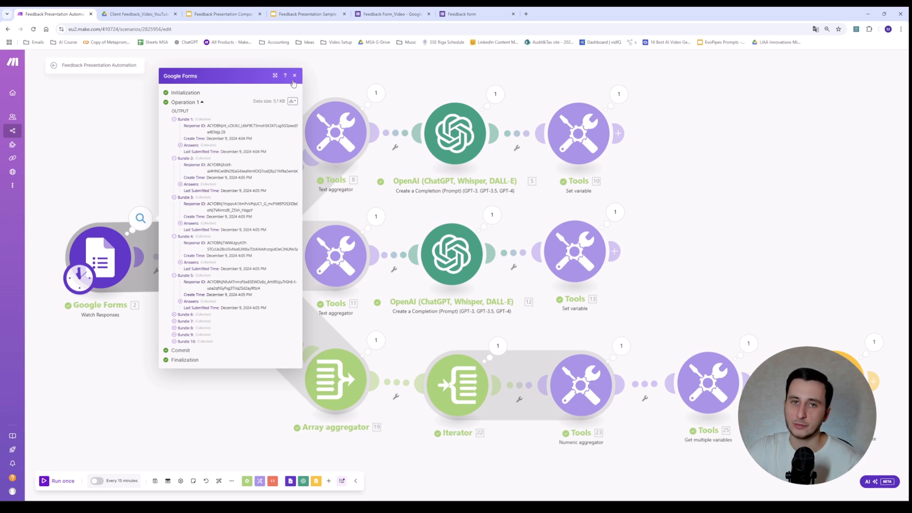
click(295, 76)
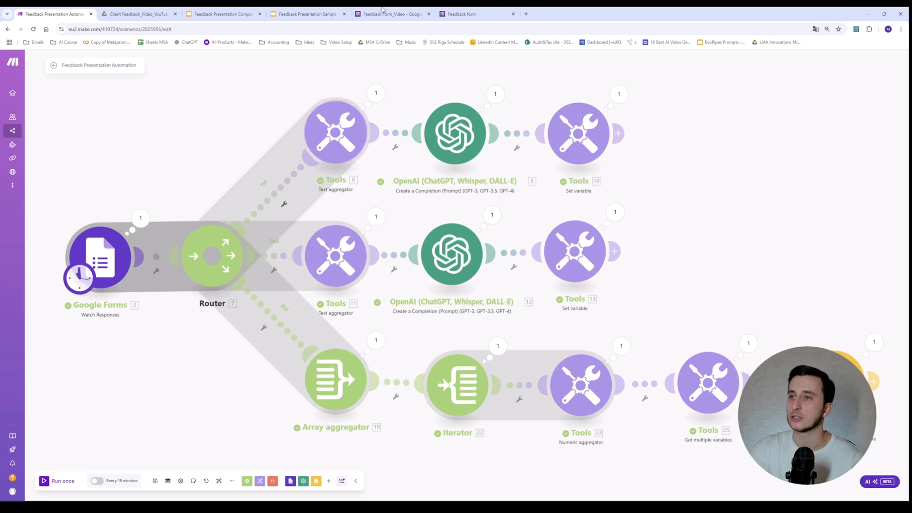
Inspect the first branch's text aggregator: its source module, row separator and mapped text, and the output of its last run.
click(341, 113)
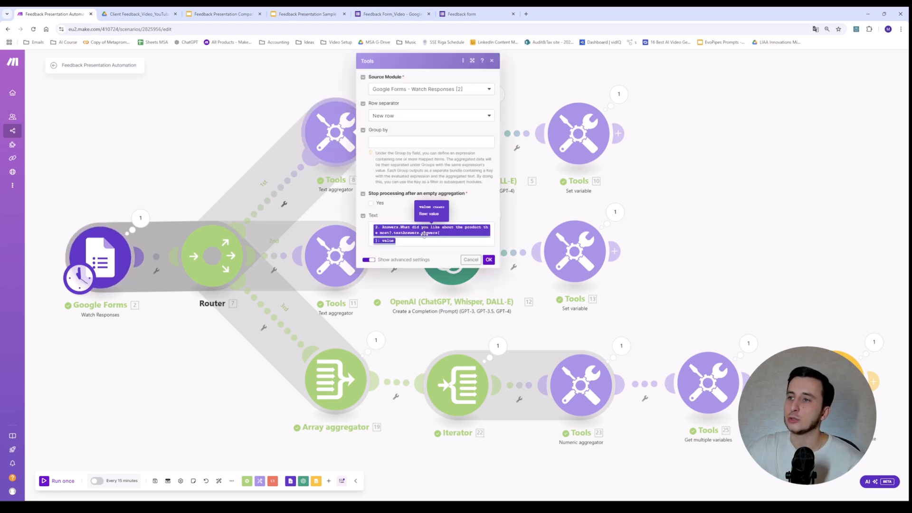
click(489, 259)
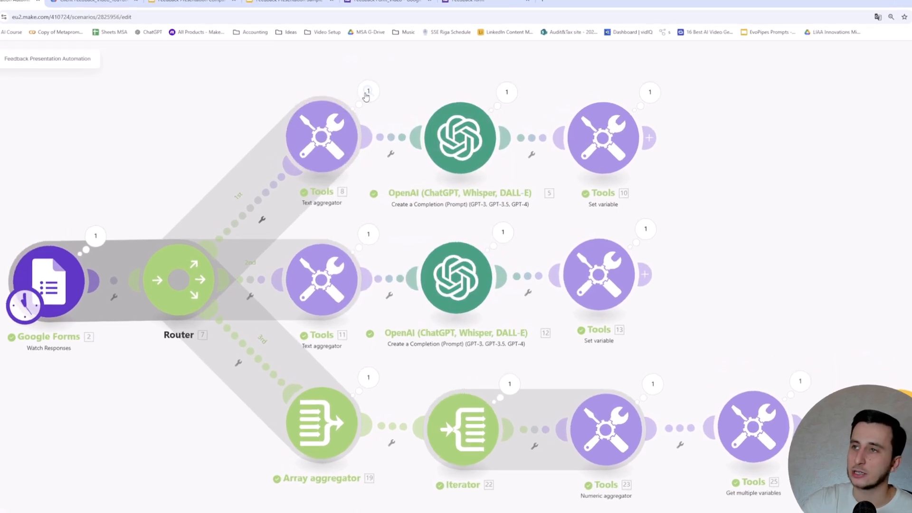
click(376, 93)
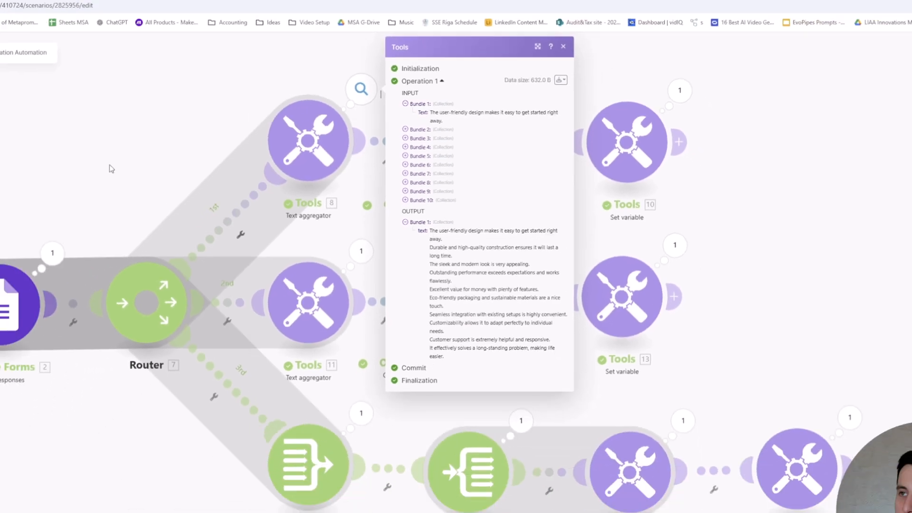
click(12, 184)
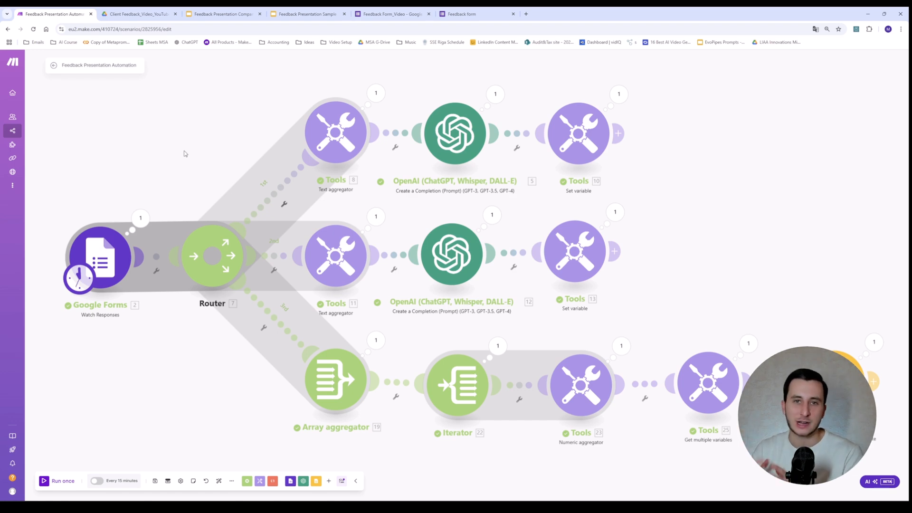
Review the first branch's OpenAI model, system prompt and user message, and the variable name and value in its Set variable module.
click(457, 135)
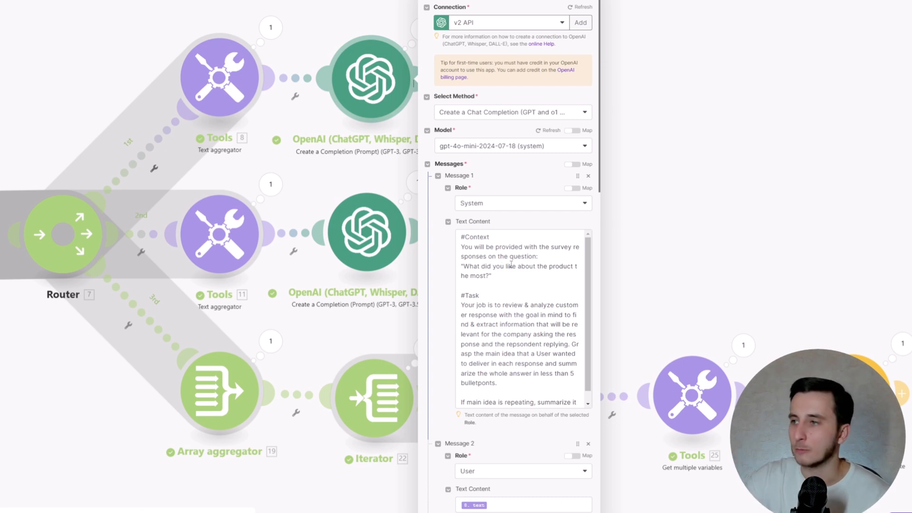
click(500, 255)
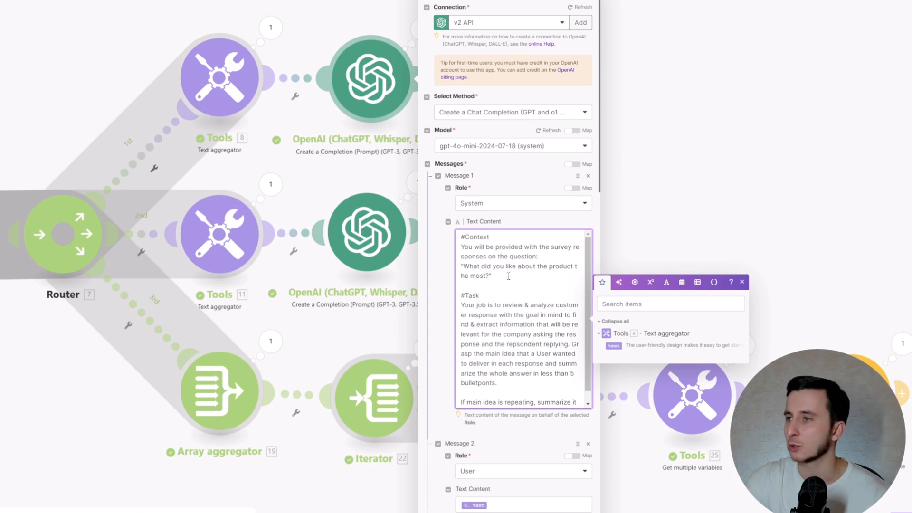
scroll(508, 274, down, 1)
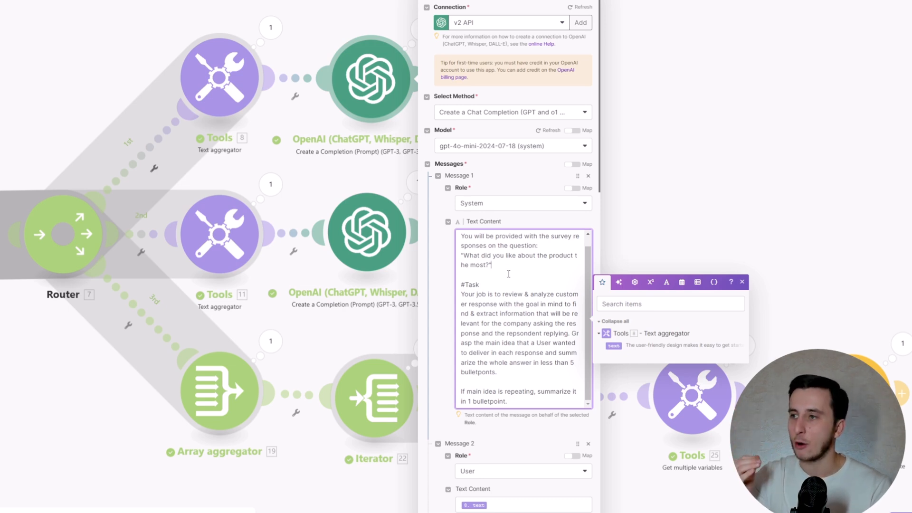
scroll(526, 274, down, 5)
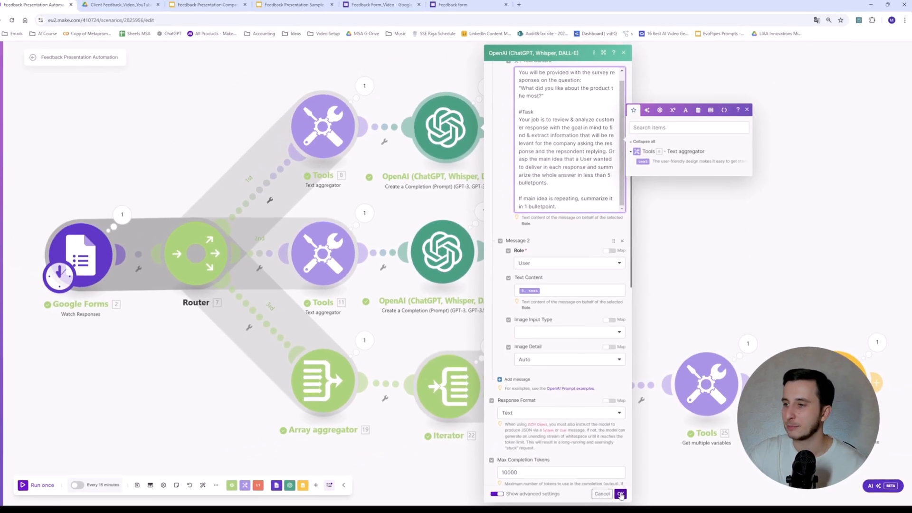
click(619, 496)
click(580, 136)
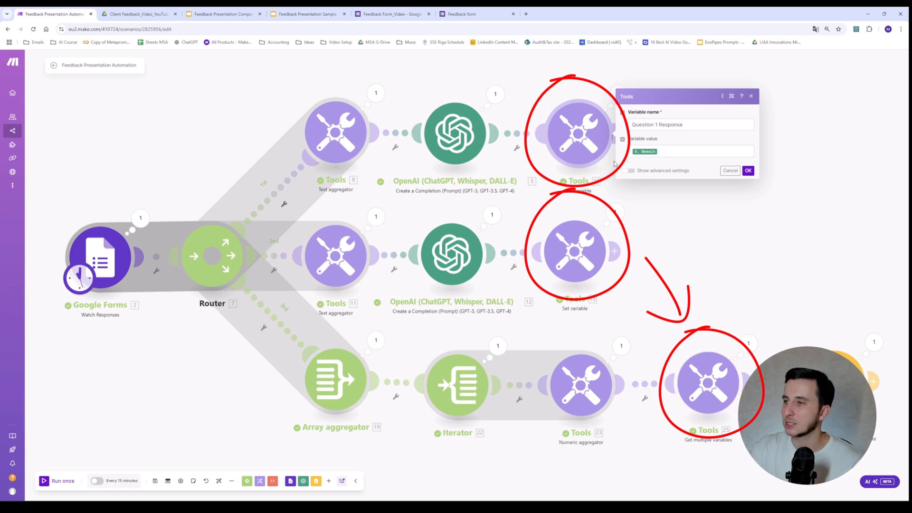
click(668, 236)
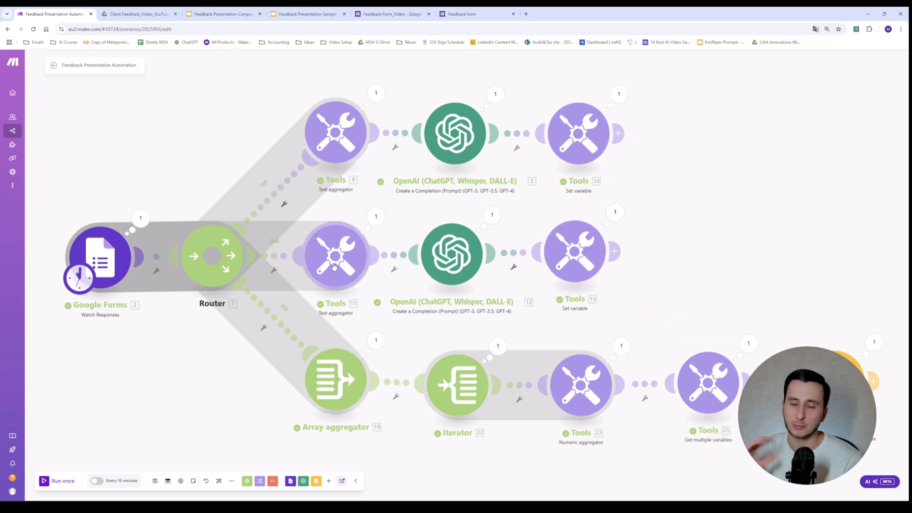
Inspect the second branch's text aggregator mapping and the OpenAI module's model, system prompt question and user message.
click(358, 257)
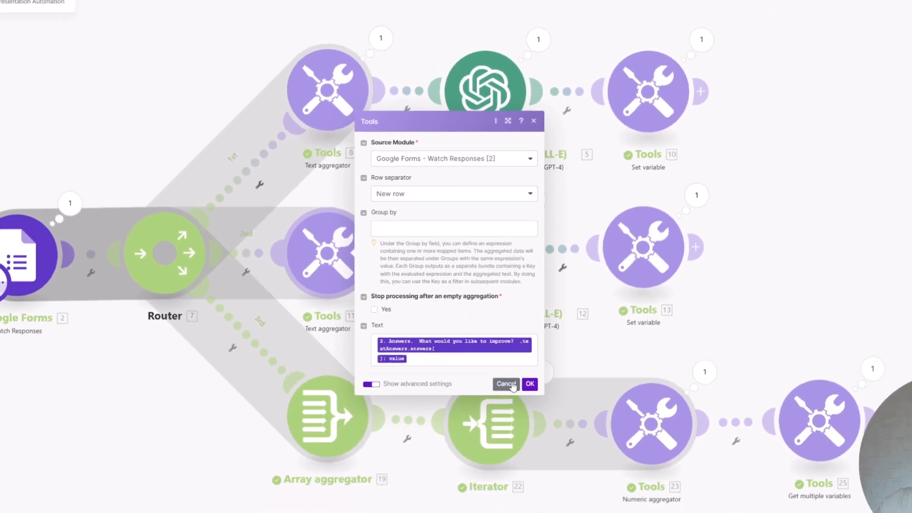
click(552, 421)
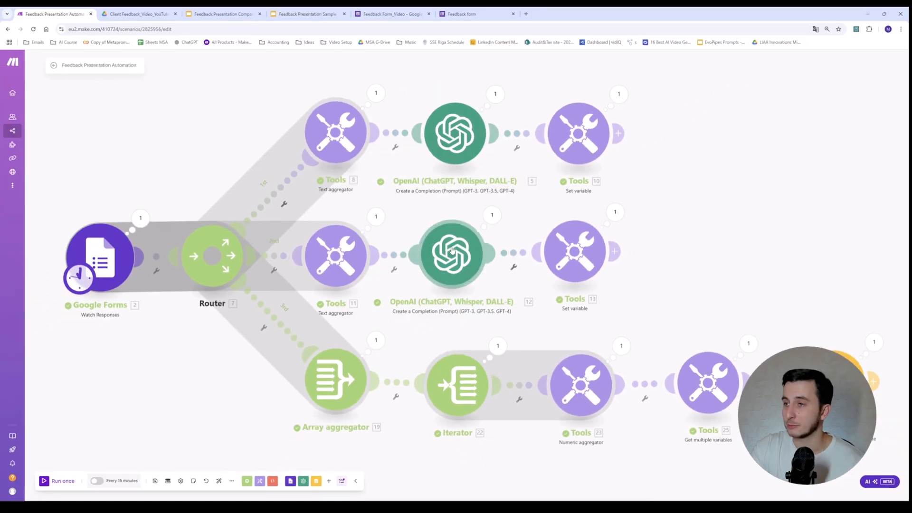
click(512, 240)
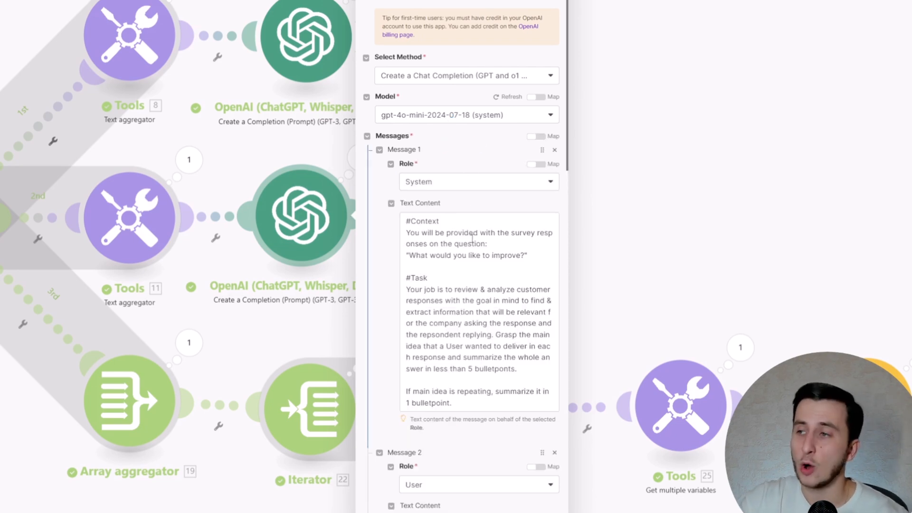
drag(546, 249, 402, 252)
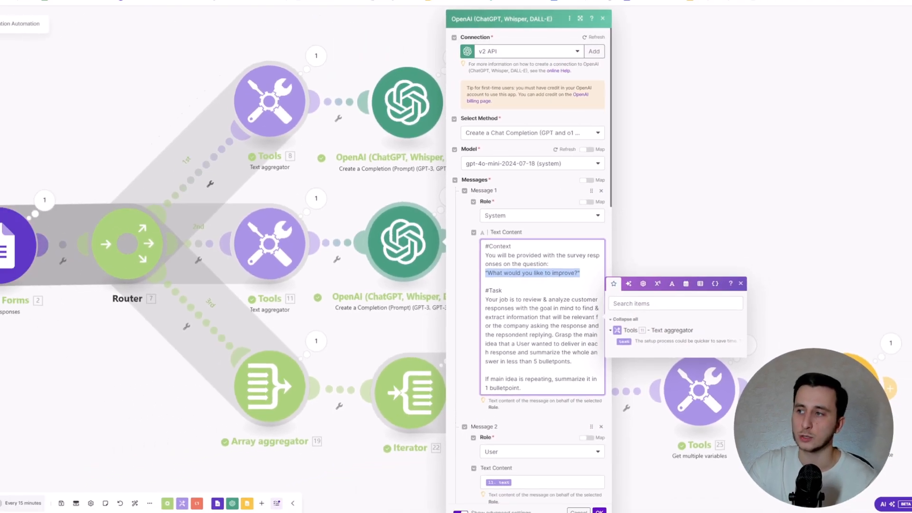
click(621, 489)
Check the variable name and mapped value in the second branch's Set variable module.
click(580, 245)
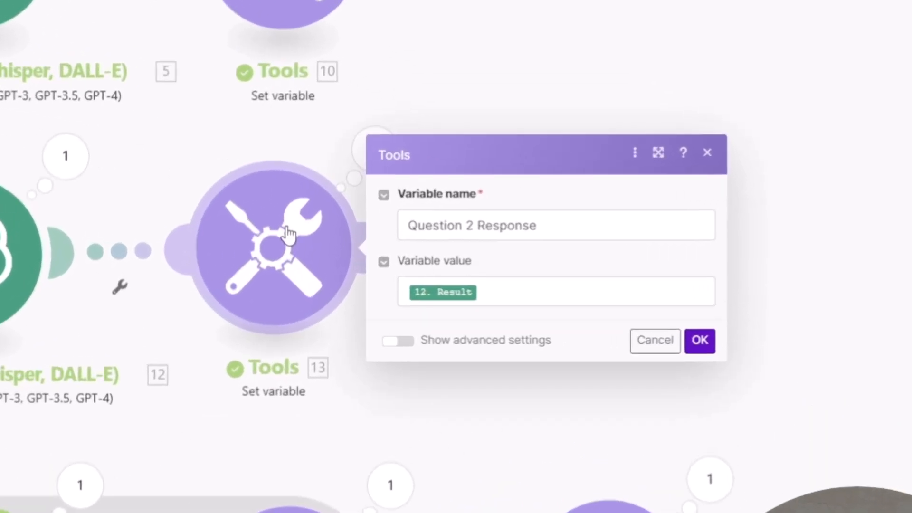
triple_click(530, 215)
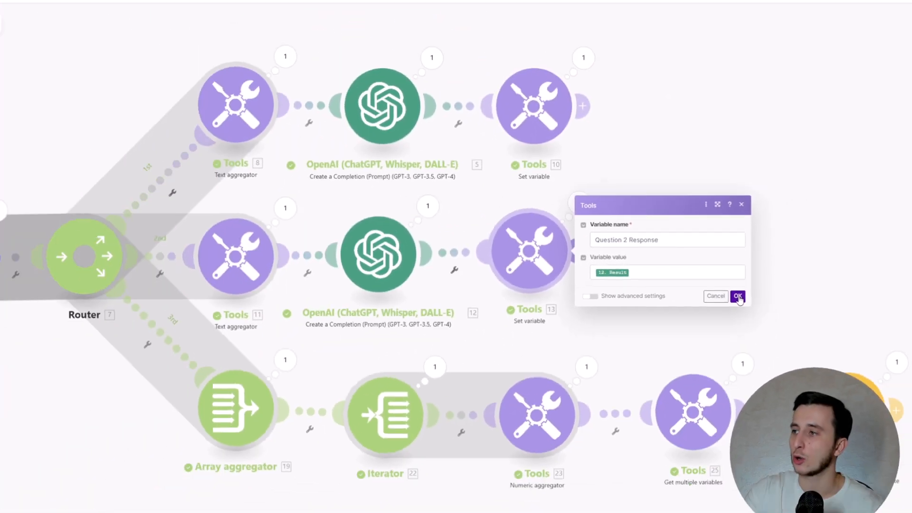
click(702, 337)
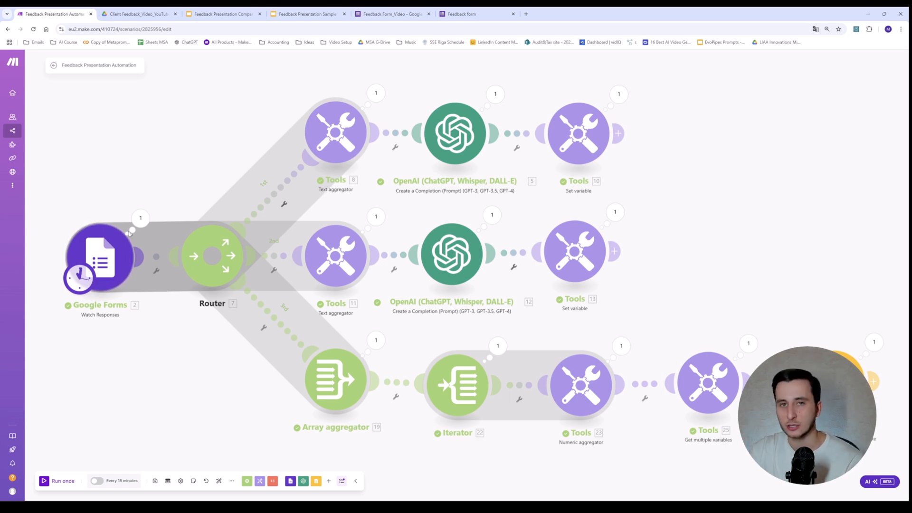
Examine the Google Forms Watch Responses output and expand Bundle 5's answers down to the product rating value.
click(140, 218)
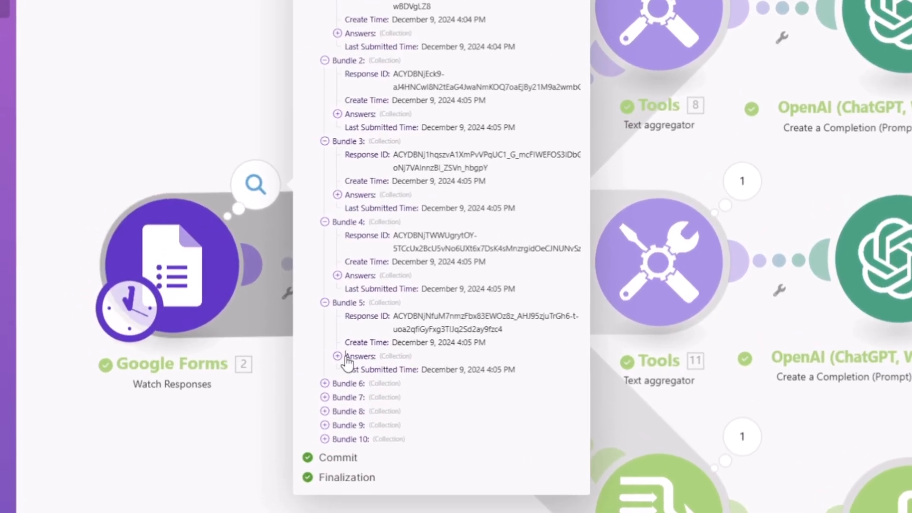
click(337, 356)
click(350, 347)
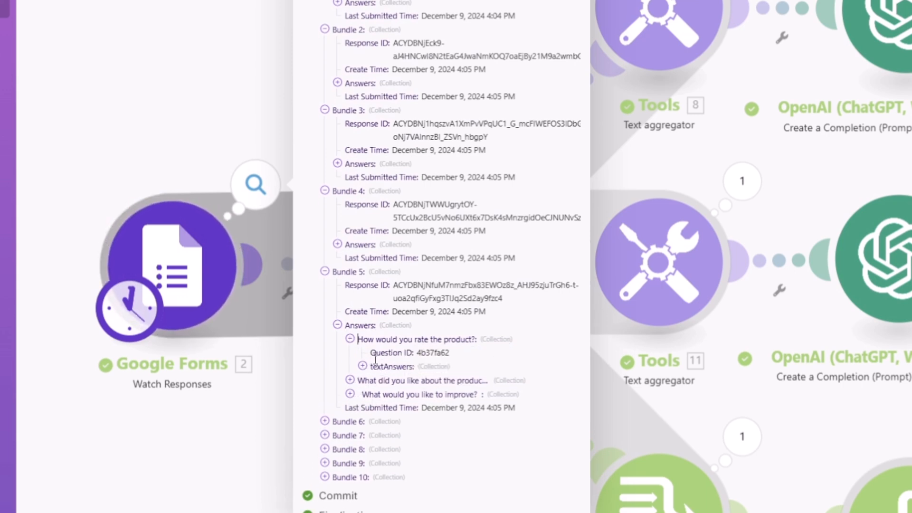
click(381, 366)
click(387, 381)
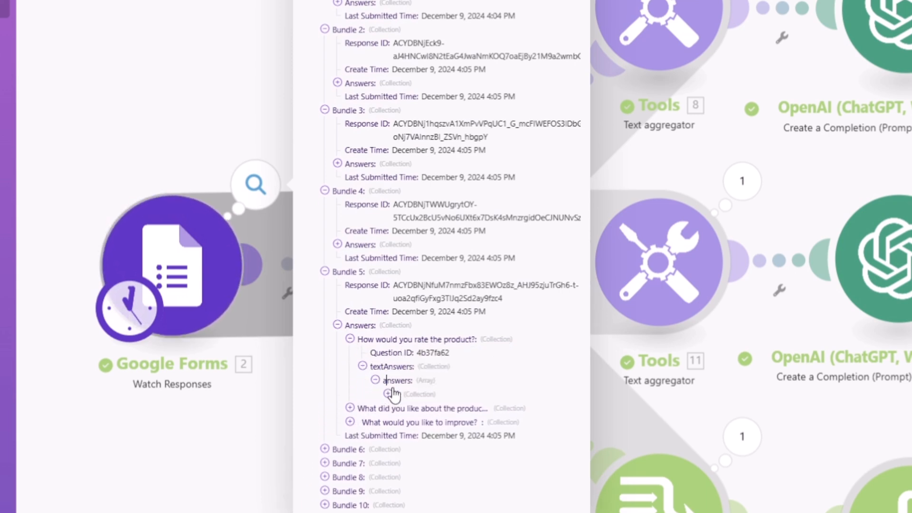
click(388, 394)
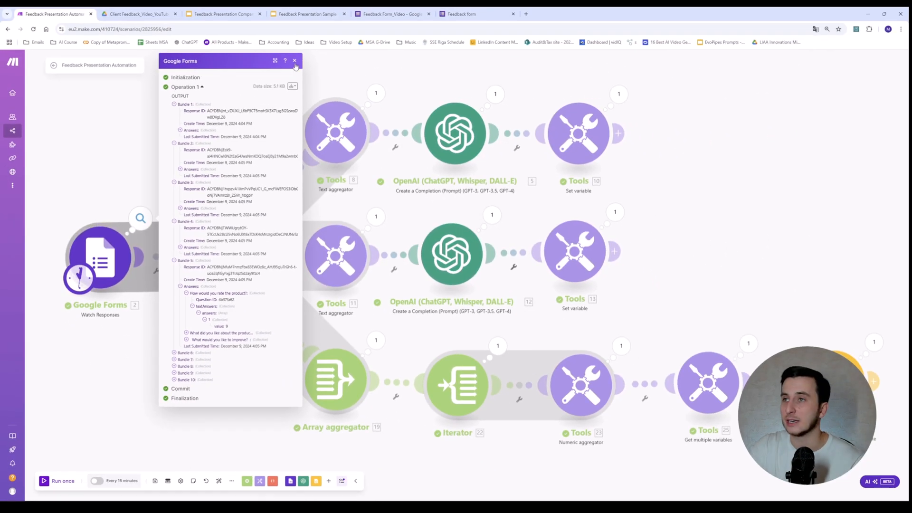
click(295, 61)
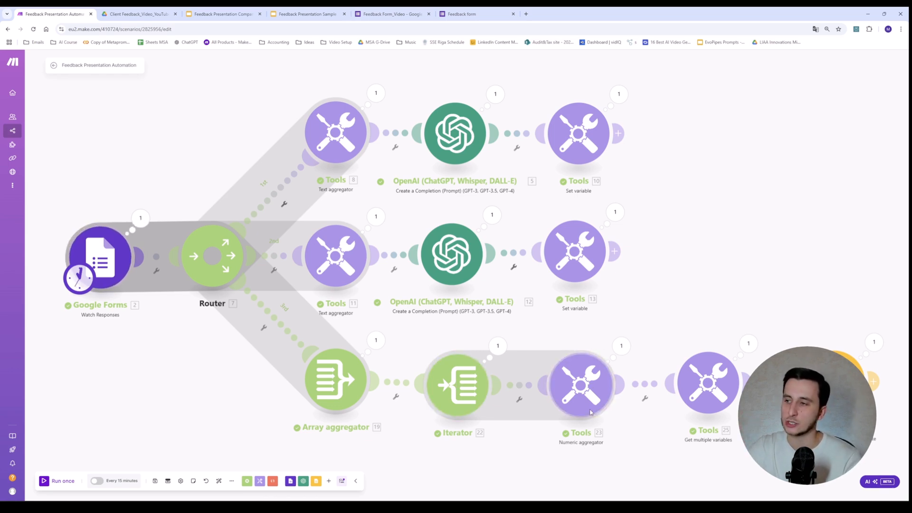
Inspect the third branch's numeric aggregator settings and the array aggregator's input and output bundles from the last run.
click(586, 375)
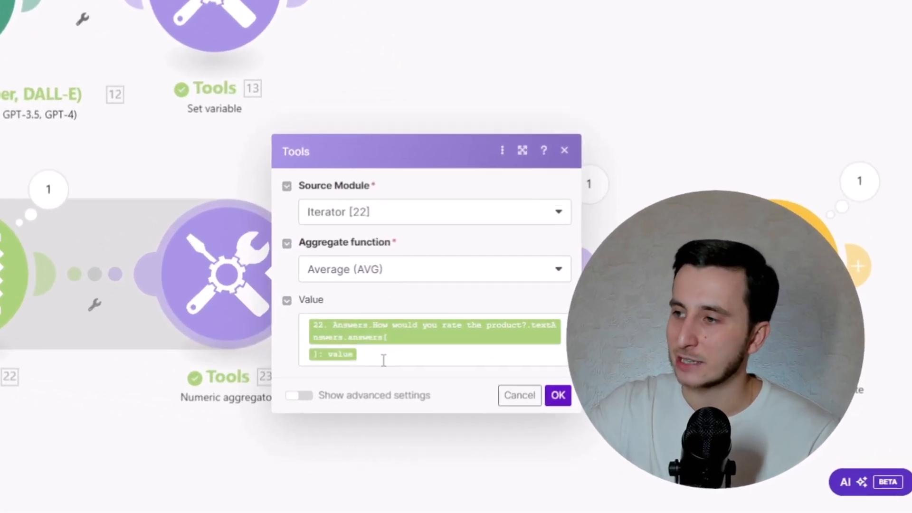
click(469, 381)
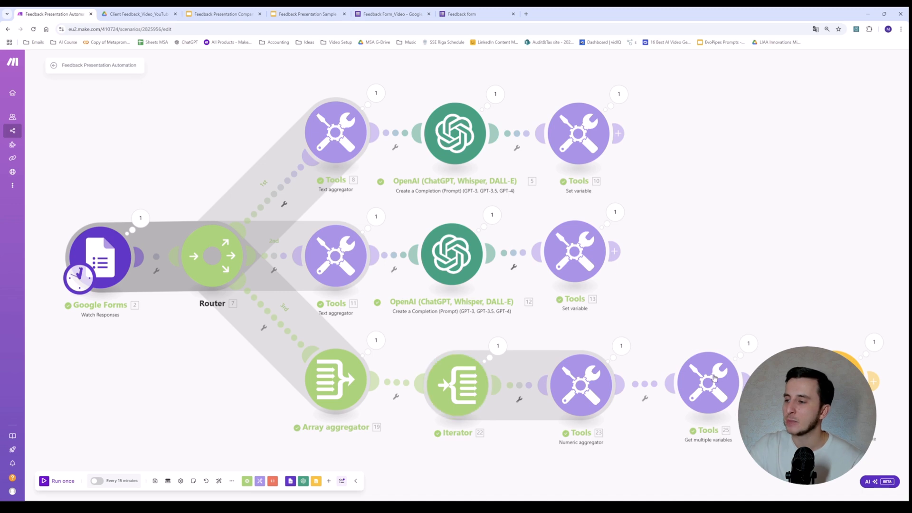
scroll(660, 376, down, 3)
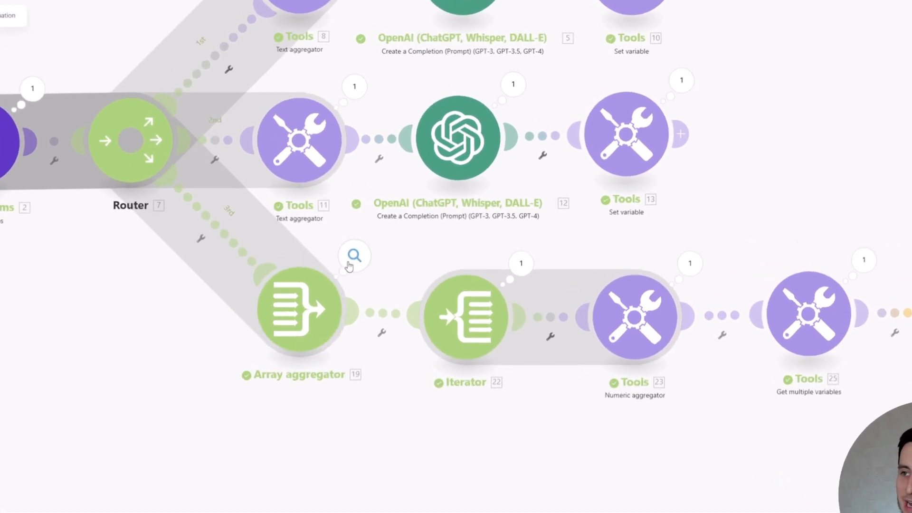
click(384, 240)
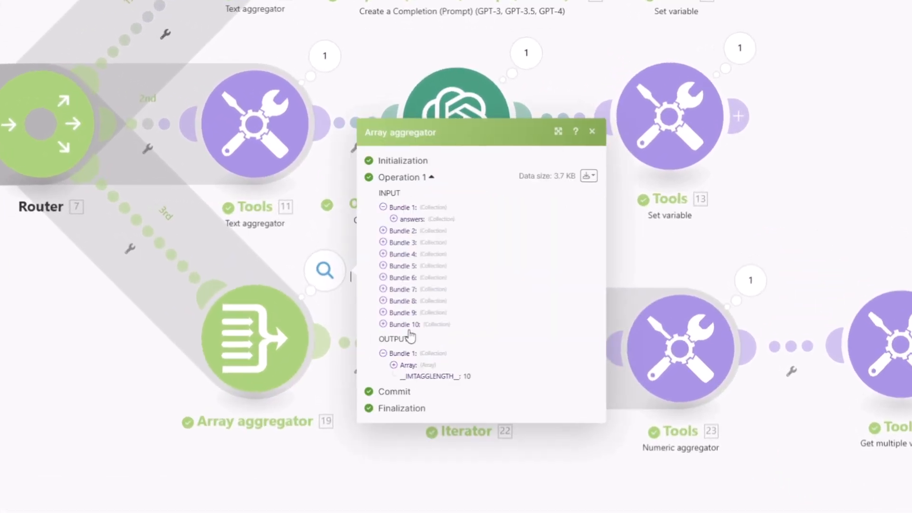
drag(471, 376, 468, 377)
click(595, 135)
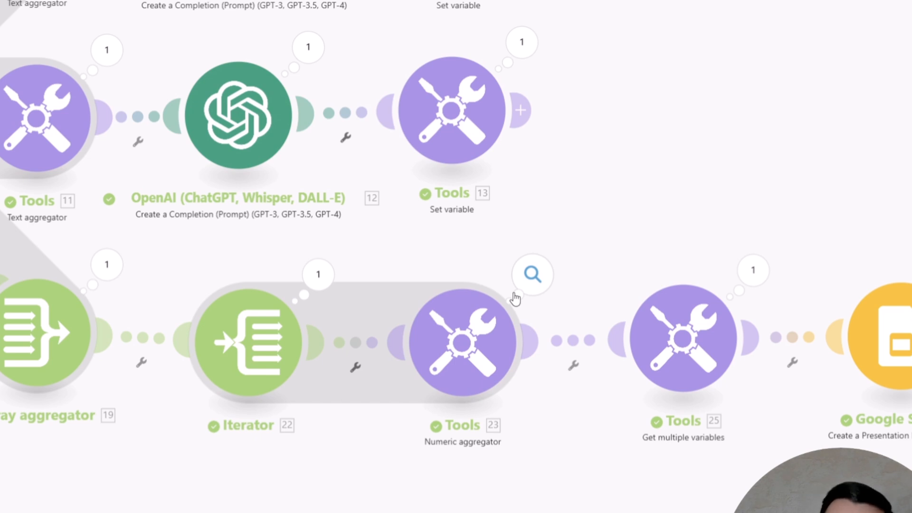
Review the numeric aggregator's last run, including input bundles 9 and 10 and the result, and recheck the array aggregator's run output.
click(533, 276)
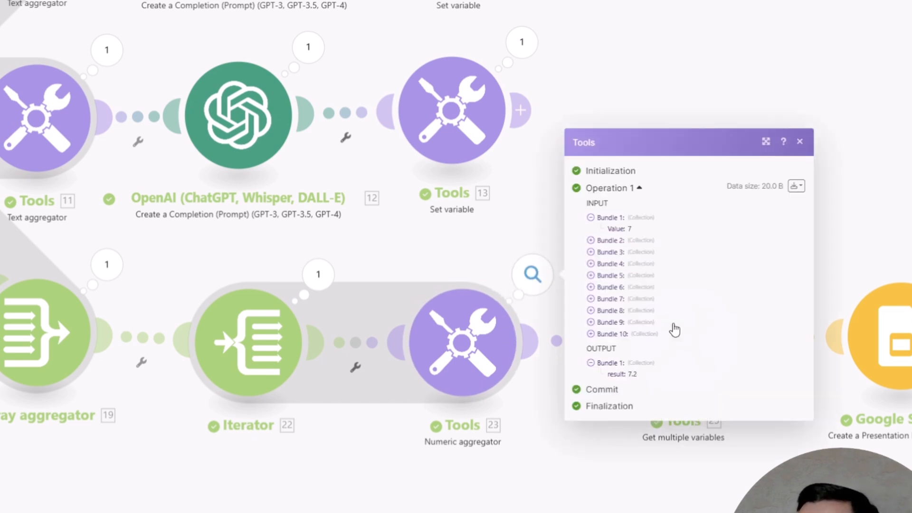
click(615, 333)
click(620, 316)
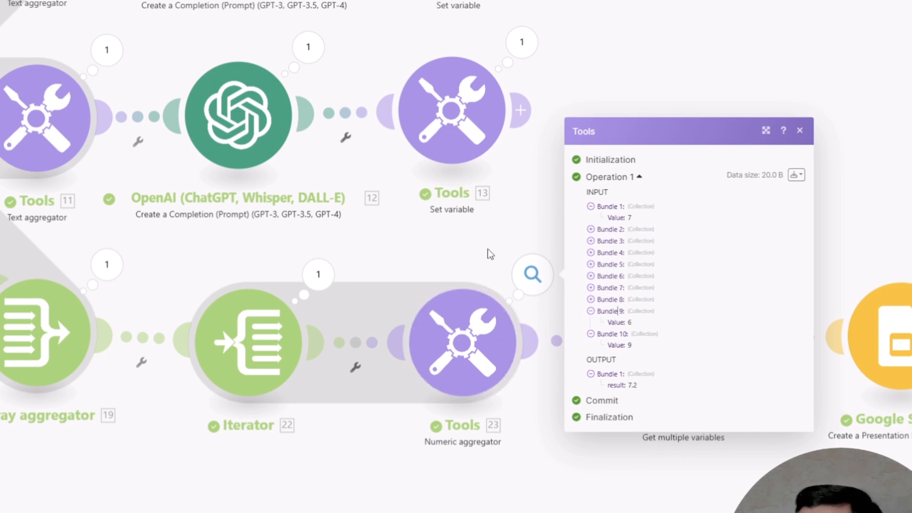
click(543, 224)
click(532, 275)
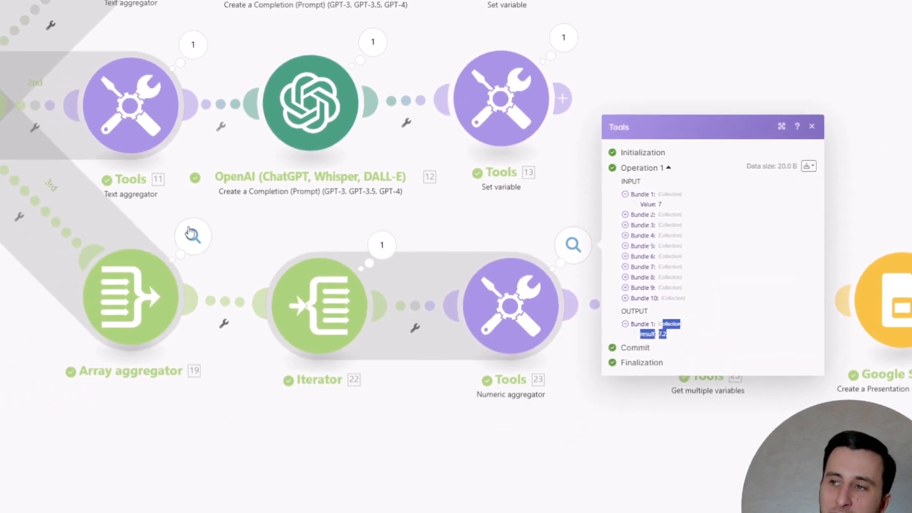
click(107, 264)
drag(314, 337, 354, 333)
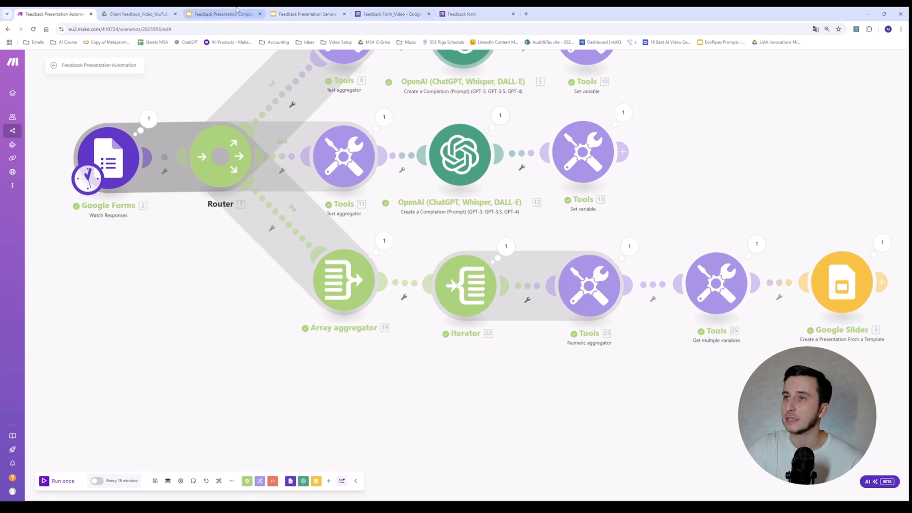
Switch to the Feedback Presentation Company_1 slides and highlight the average product rating on the Question 3 slide.
click(237, 9)
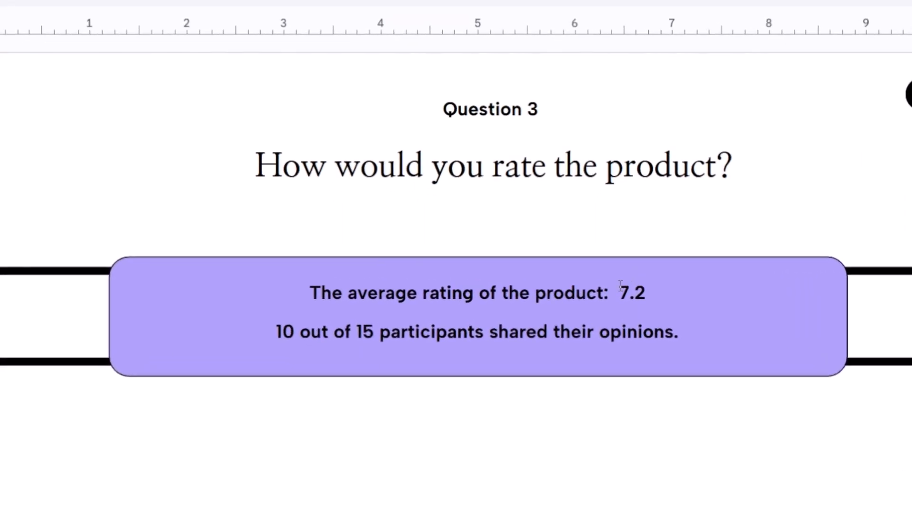
double_click(620, 285)
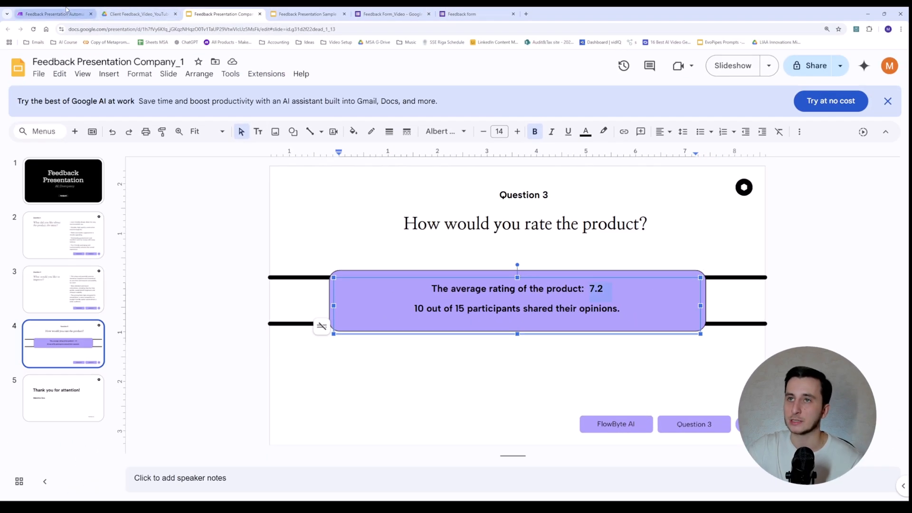
Return to the Make scenario and check which variables the Get multiple variables module retrieves.
click(66, 10)
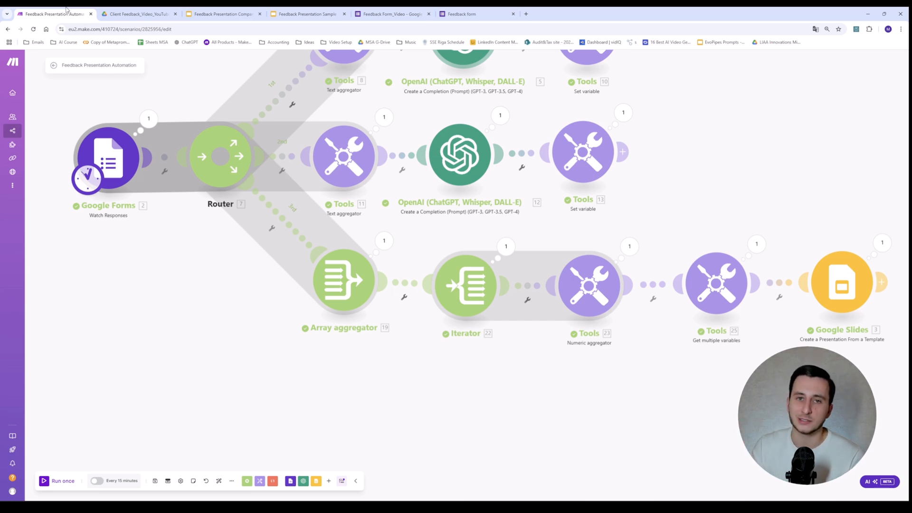
click(716, 283)
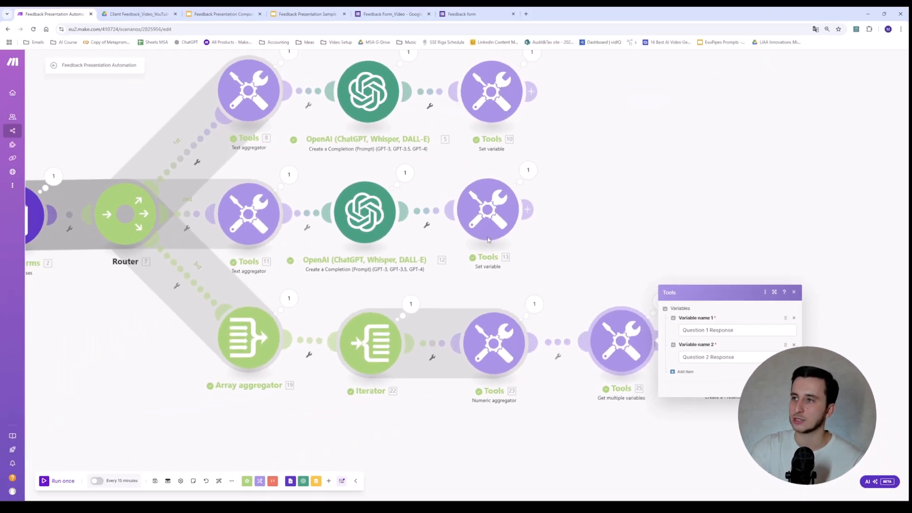
click(636, 206)
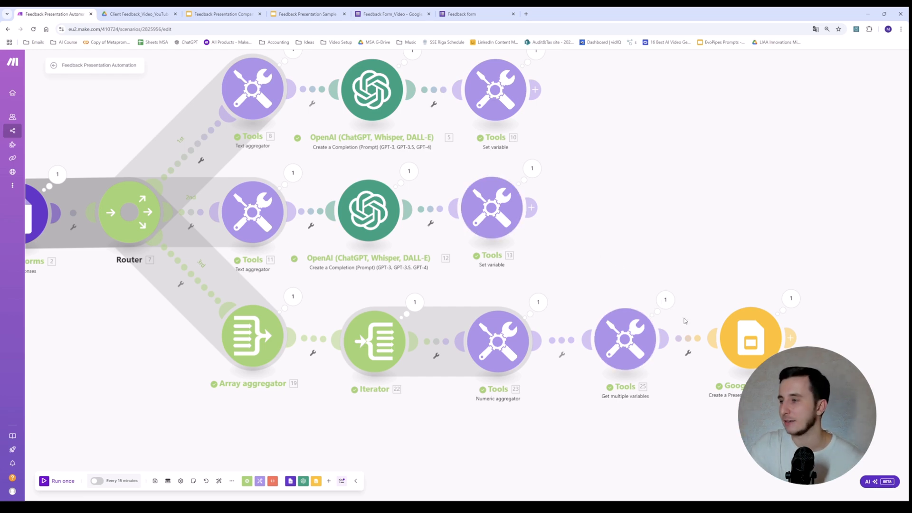
Review the Google Slides module's title, template presentation ID, Client_name tag with its replaced value, and Question_1_Response tag.
click(748, 332)
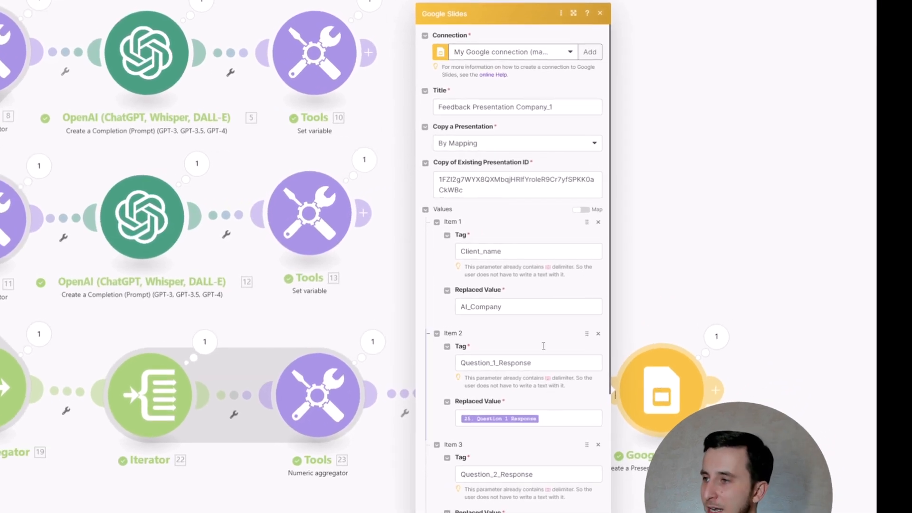
click(498, 188)
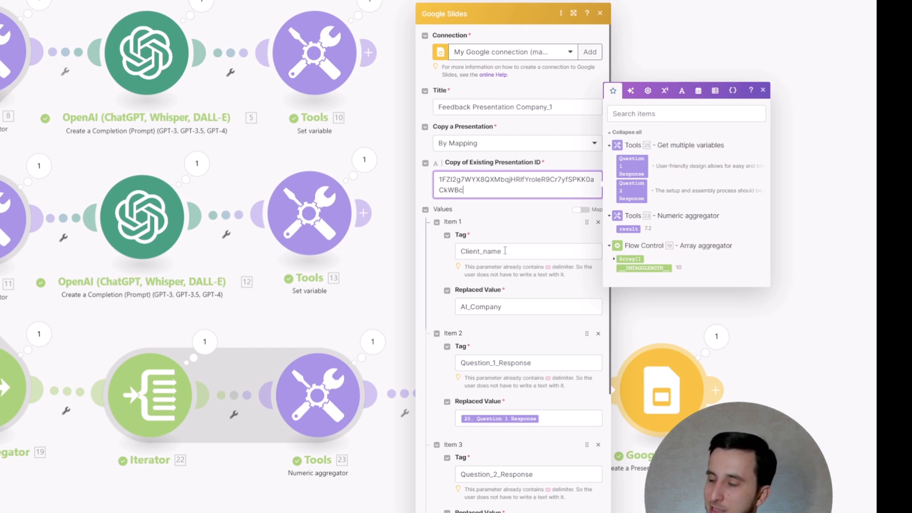
click(517, 307)
click(526, 259)
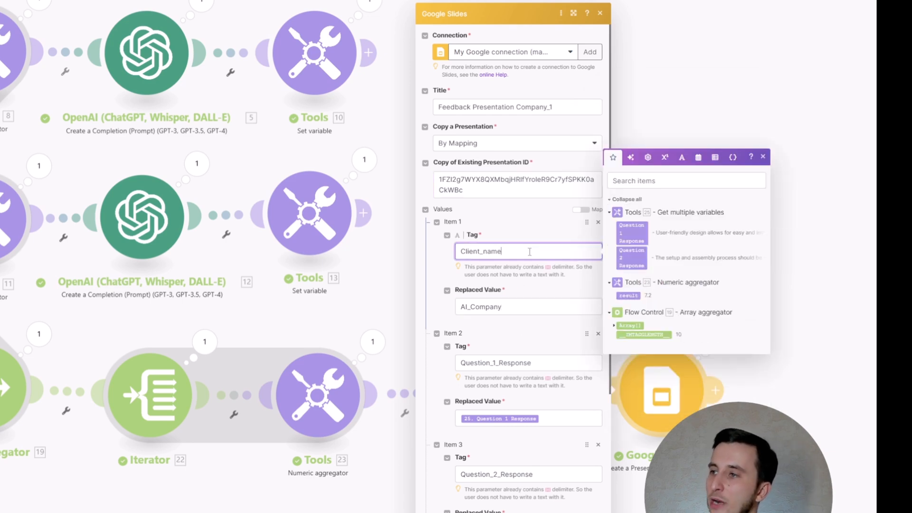
click(526, 306)
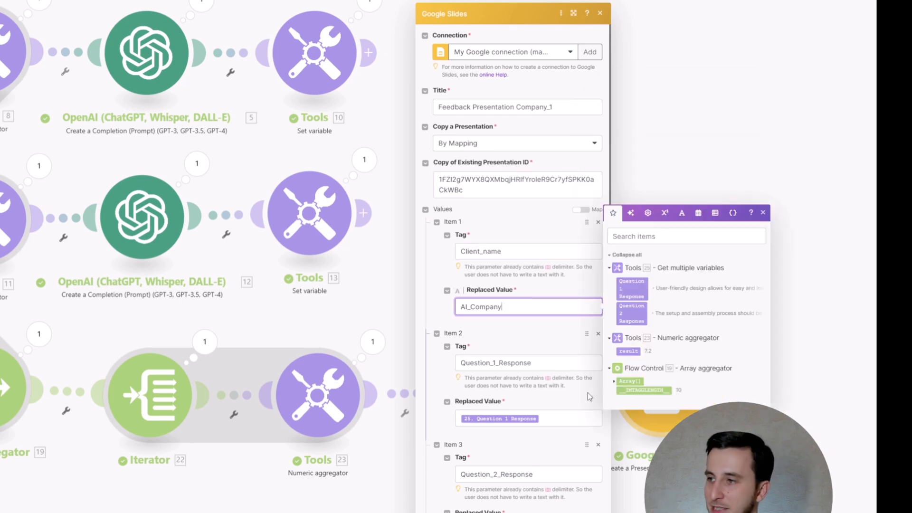
click(547, 362)
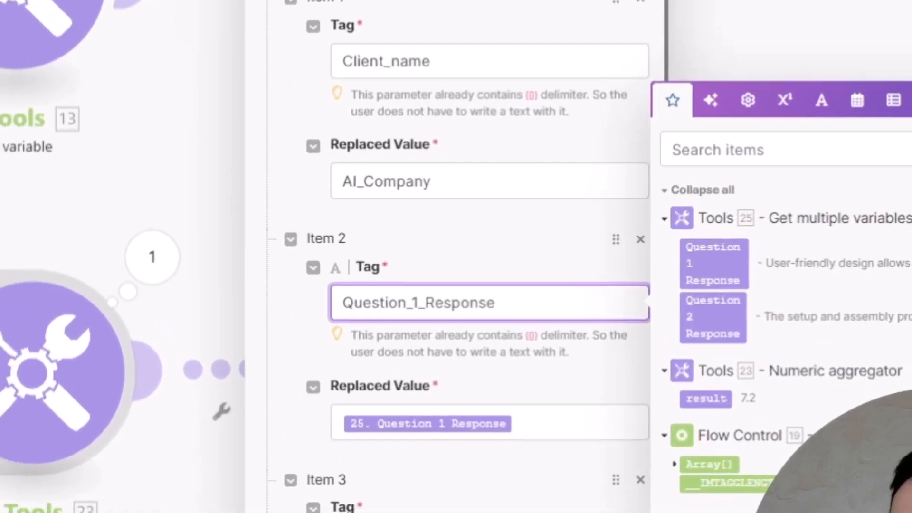
Examine the {{Client_name}} placeholder on the title slide of Feedback Presentation Sample and return to the Google Slides module in Make.
click(247, 14)
click(282, 10)
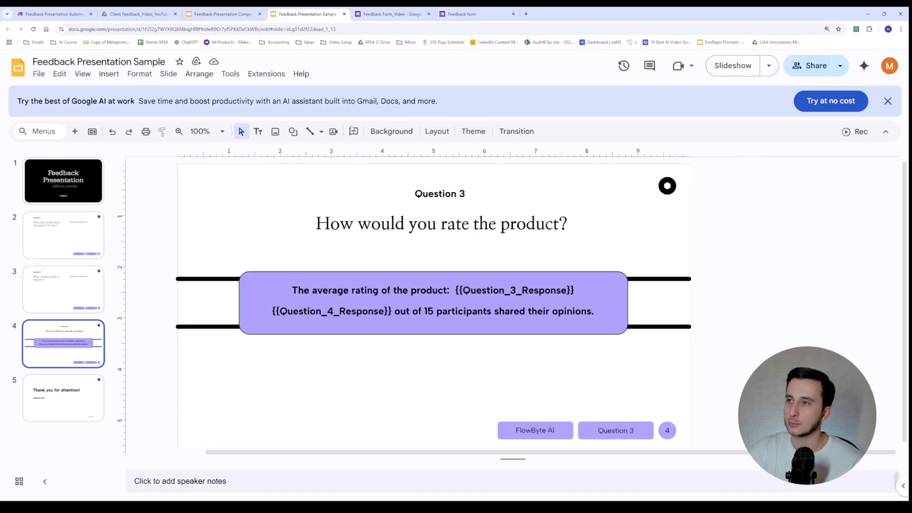
click(63, 235)
click(71, 187)
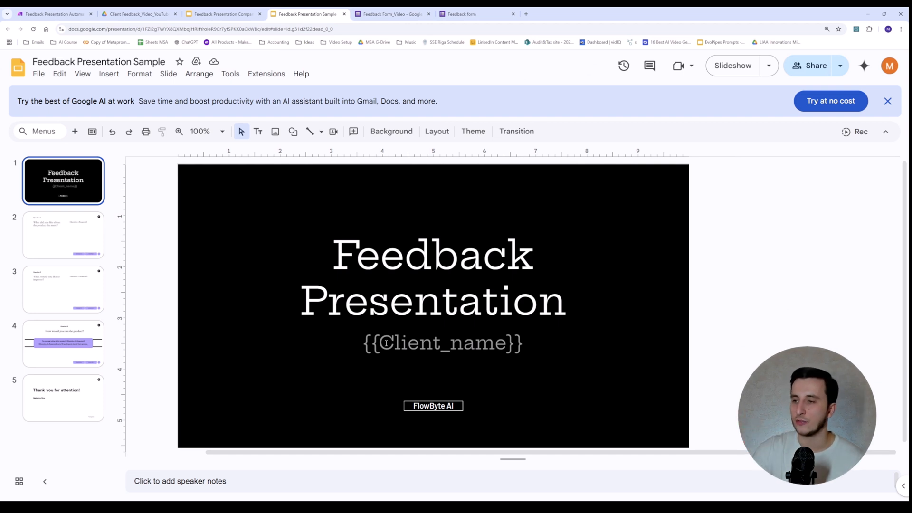
drag(375, 338, 523, 341)
click(508, 343)
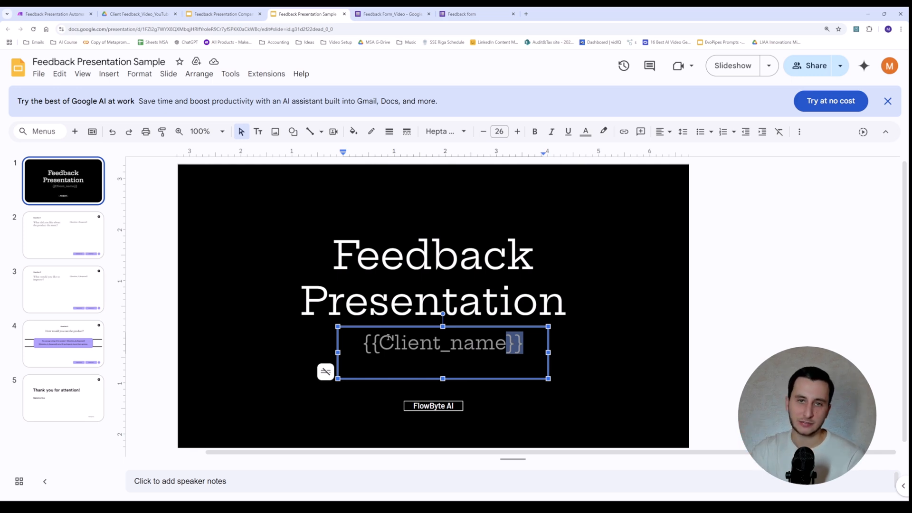
click(212, 14)
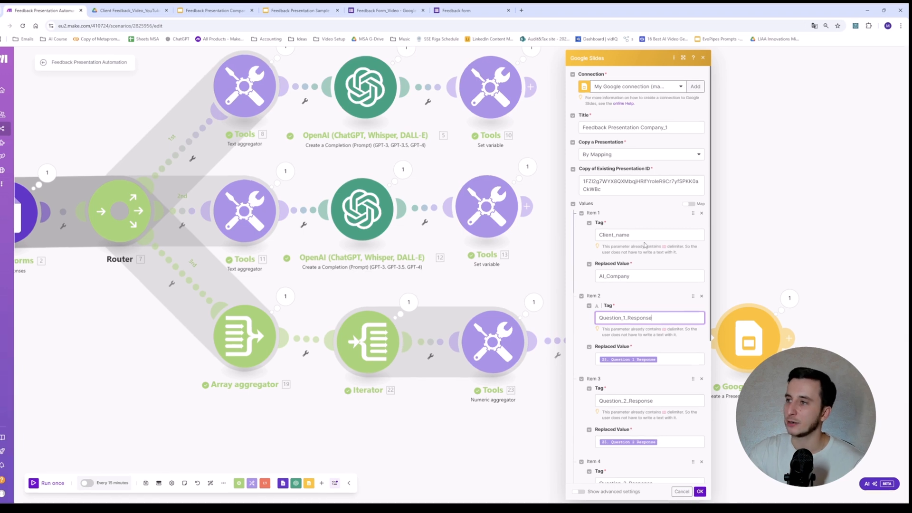
Review the Client_name tag with its AI_Company replaced value, and the Question_1_Response tag with its mapped value, in the Google Slides module.
double_click(636, 234)
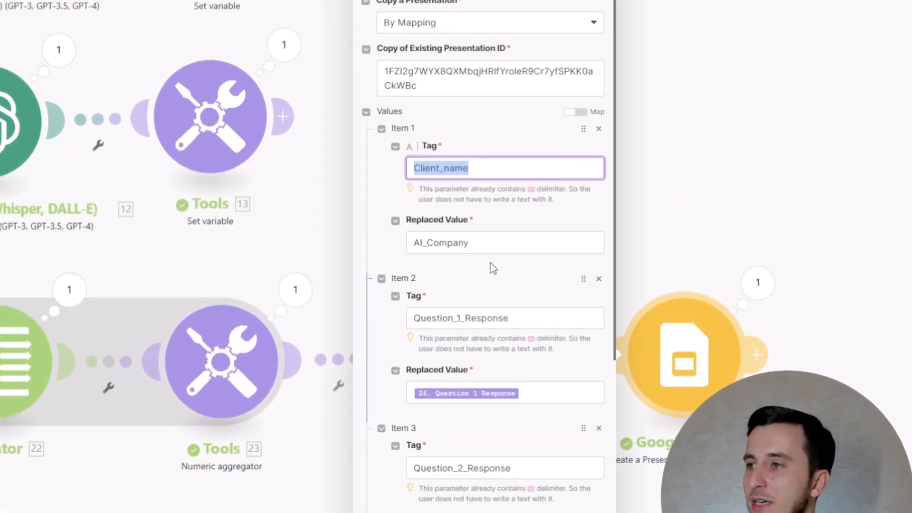
key(Tab)
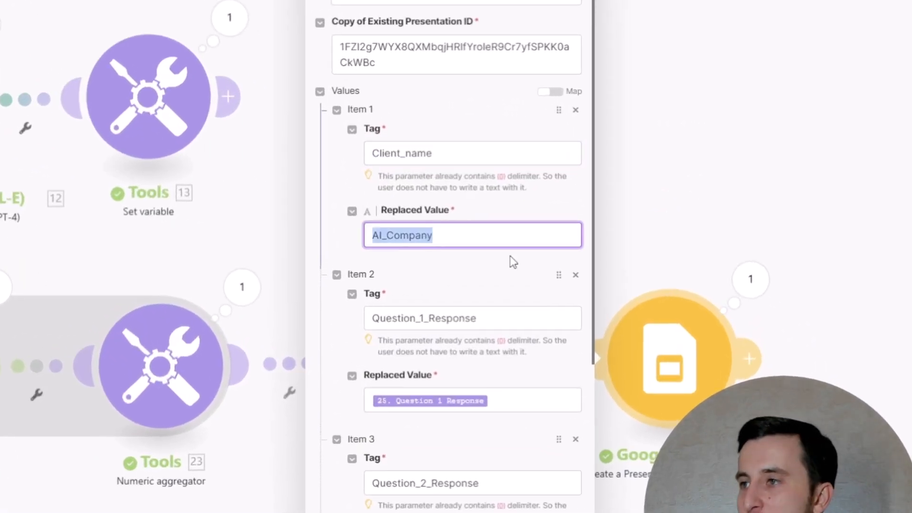
click(506, 309)
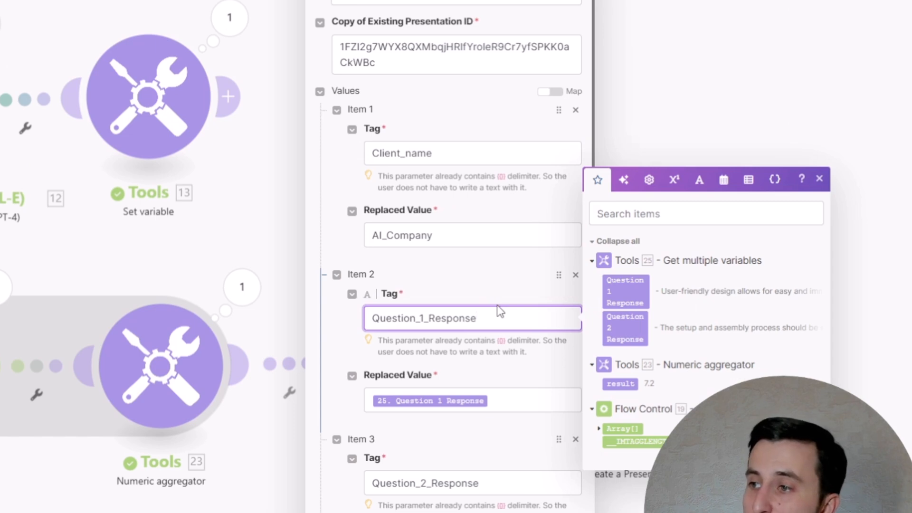
click(511, 401)
click(518, 316)
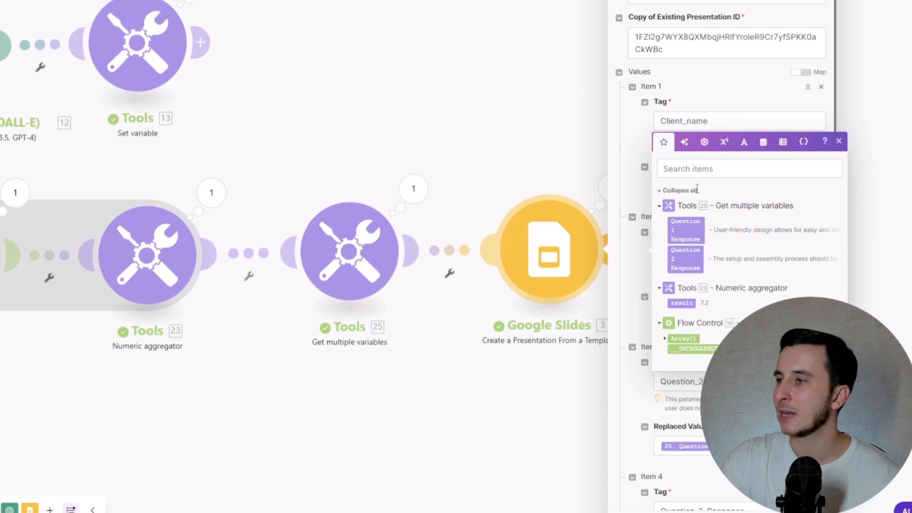
Inspect the Get multiple variables module's output, highlight the Question 1 Response text, and close the output.
click(413, 201)
drag(544, 135, 664, 229)
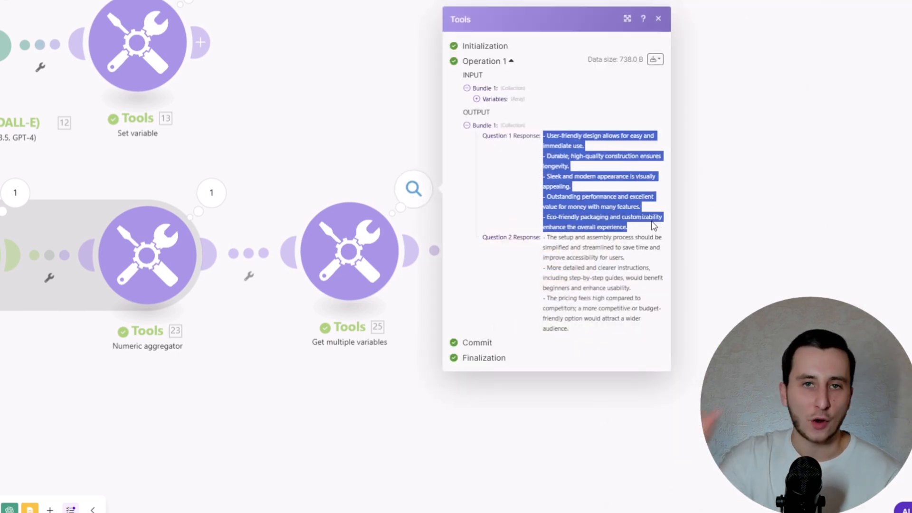
click(462, 45)
click(399, 34)
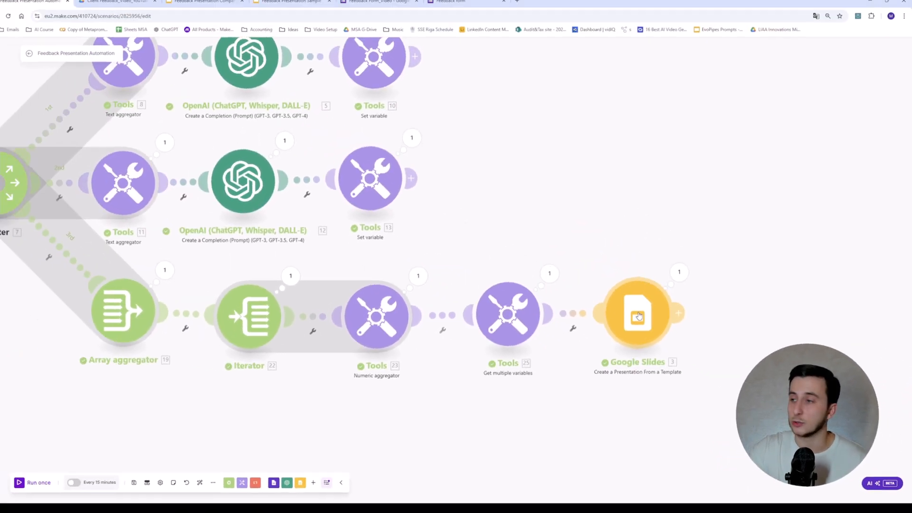
Compare the Question 1 slide in Feedback Presentation Company_1 with the {{Question_1_Response}} text box on the same slide of Feedback Presentation Sample.
click(637, 314)
click(203, 2)
click(80, 234)
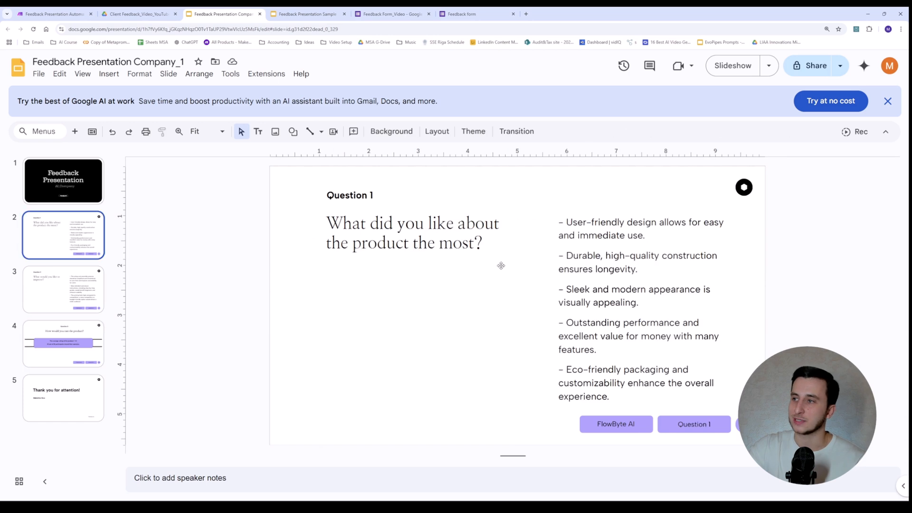
click(307, 14)
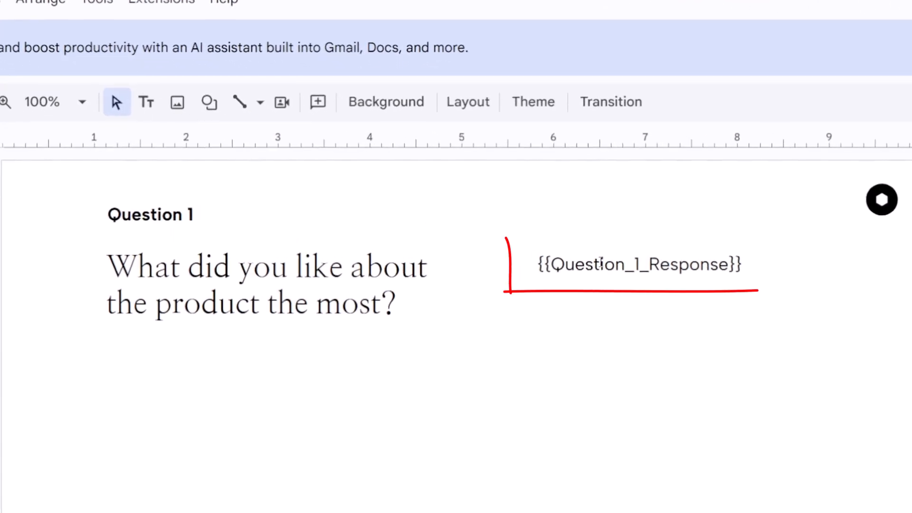
click(639, 278)
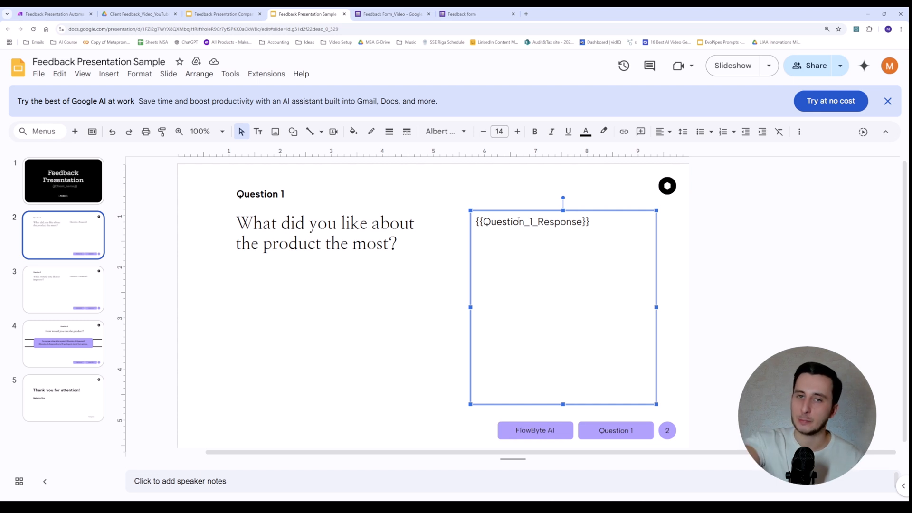
click(502, 224)
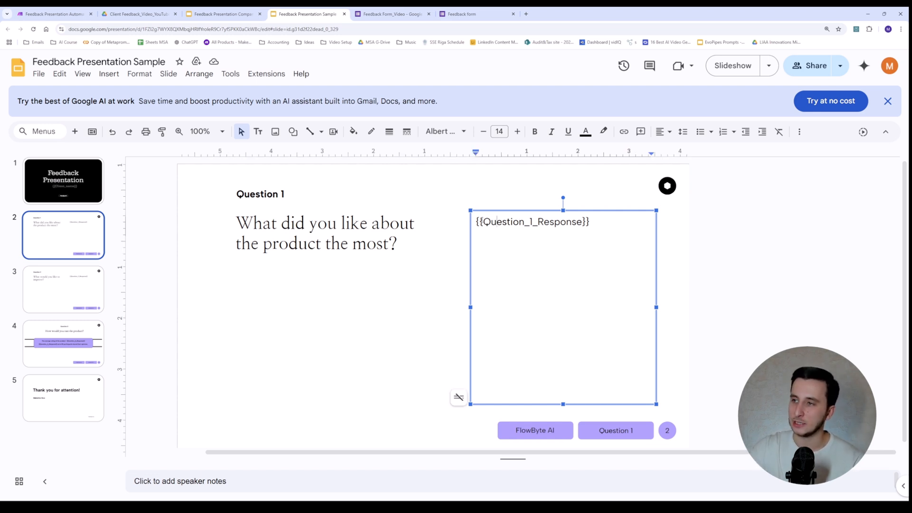